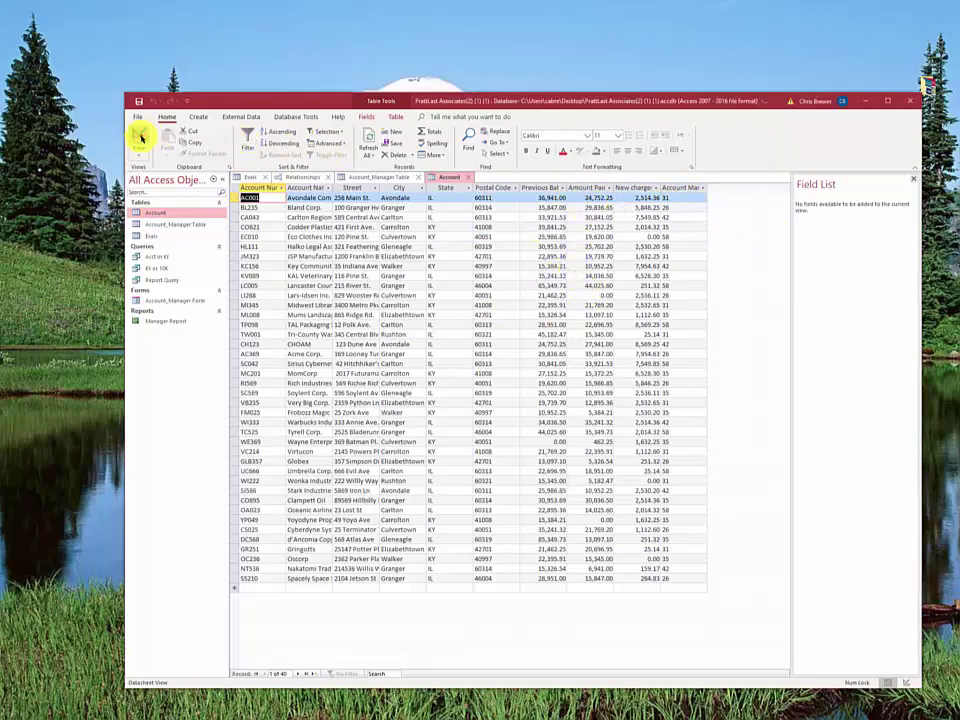
- Insert a field named Account Balance directly above Account Manager Number in the Account table's Design View
{"action": "left_click", "coordinate": [140, 139]}
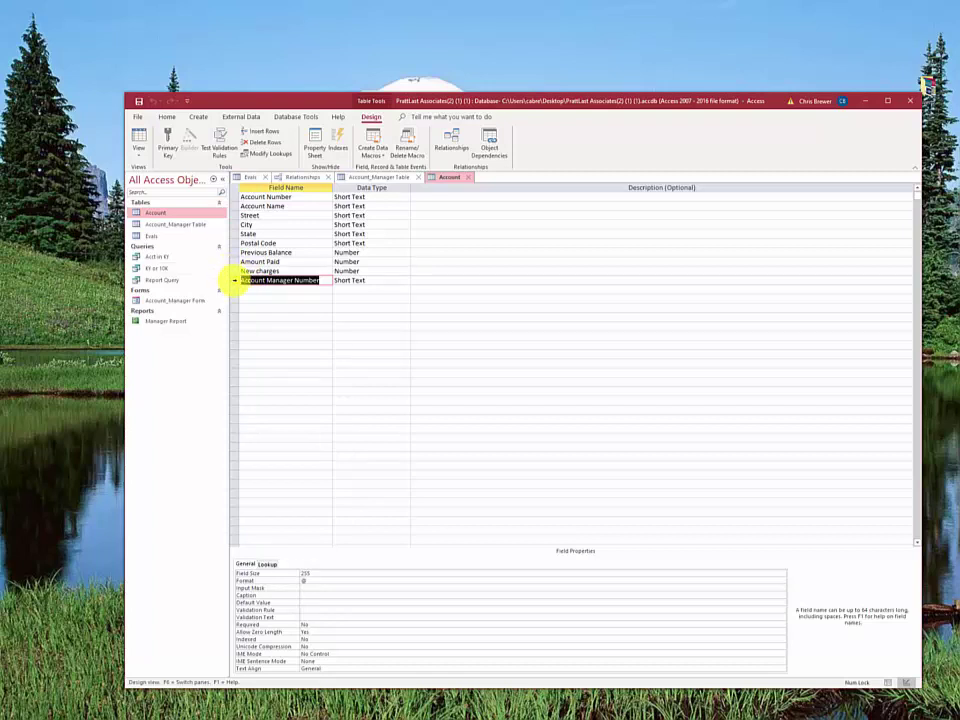
{"action": "left_click", "coordinate": [233, 280]}
{"action": "right_click", "coordinate": [233, 280]}
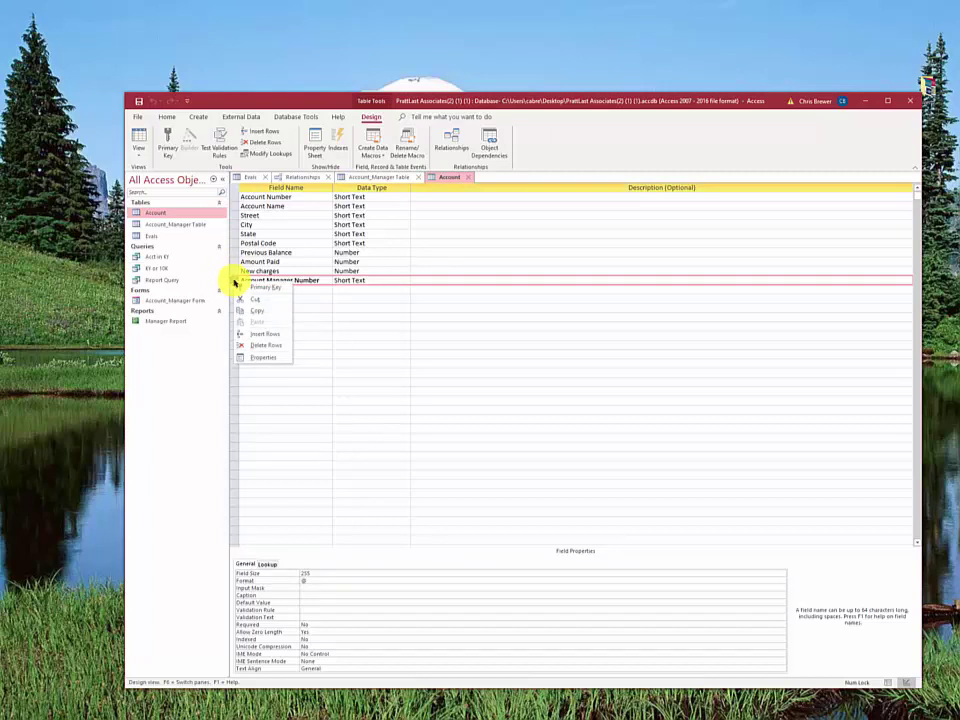
{"action": "left_click", "coordinate": [257, 334]}
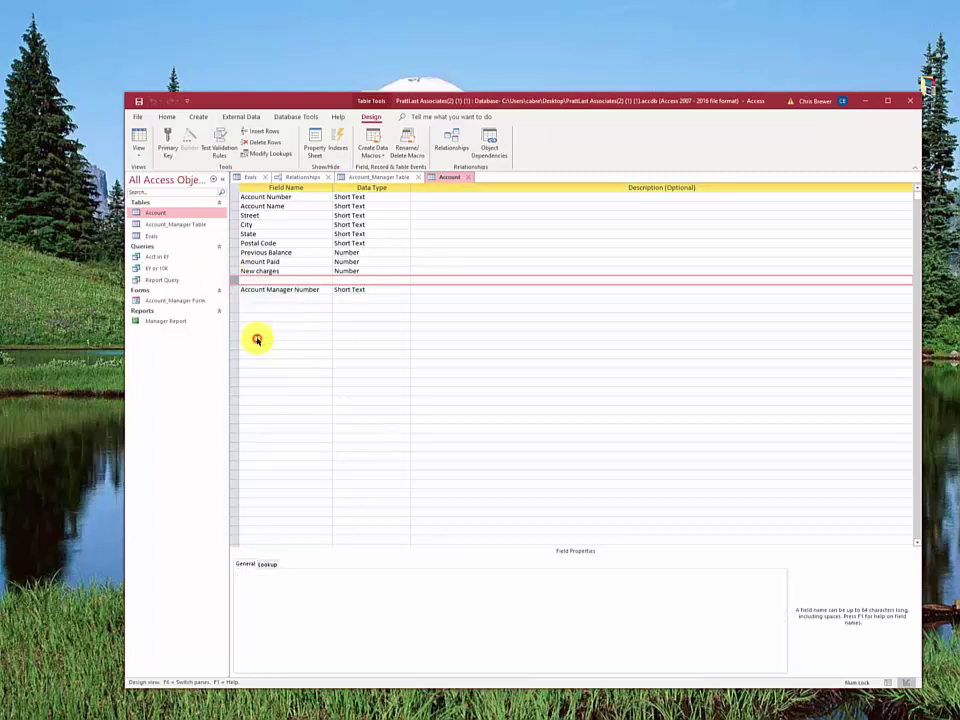
{"action": "left_click", "coordinate": [253, 279]}
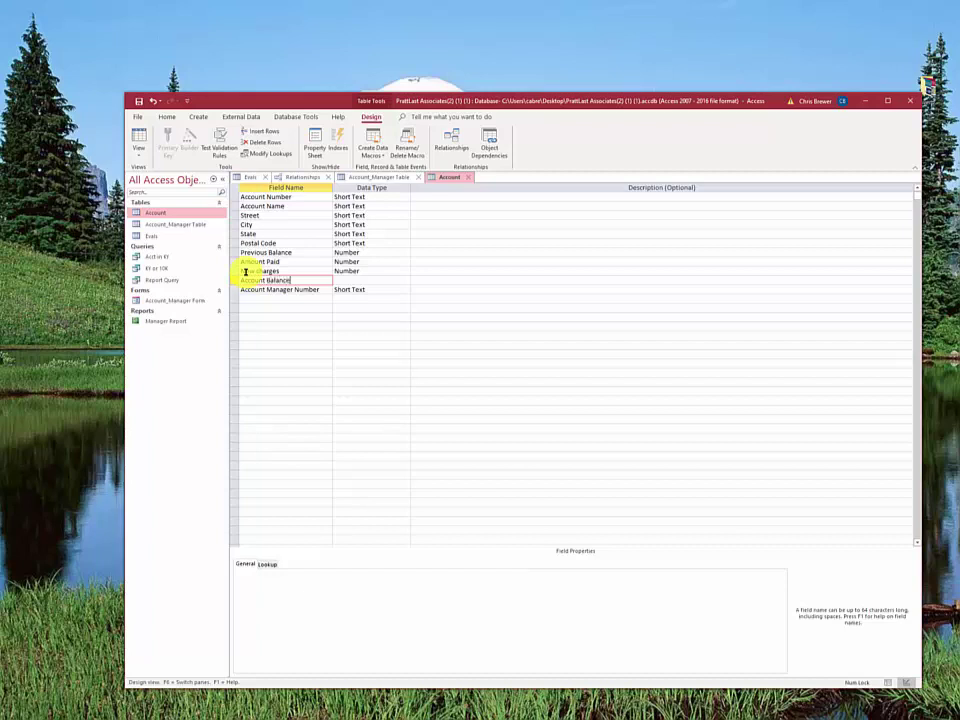
- Set the data type of the Account Balance field to Calculated
{"action": "left_click", "coordinate": [368, 280]}
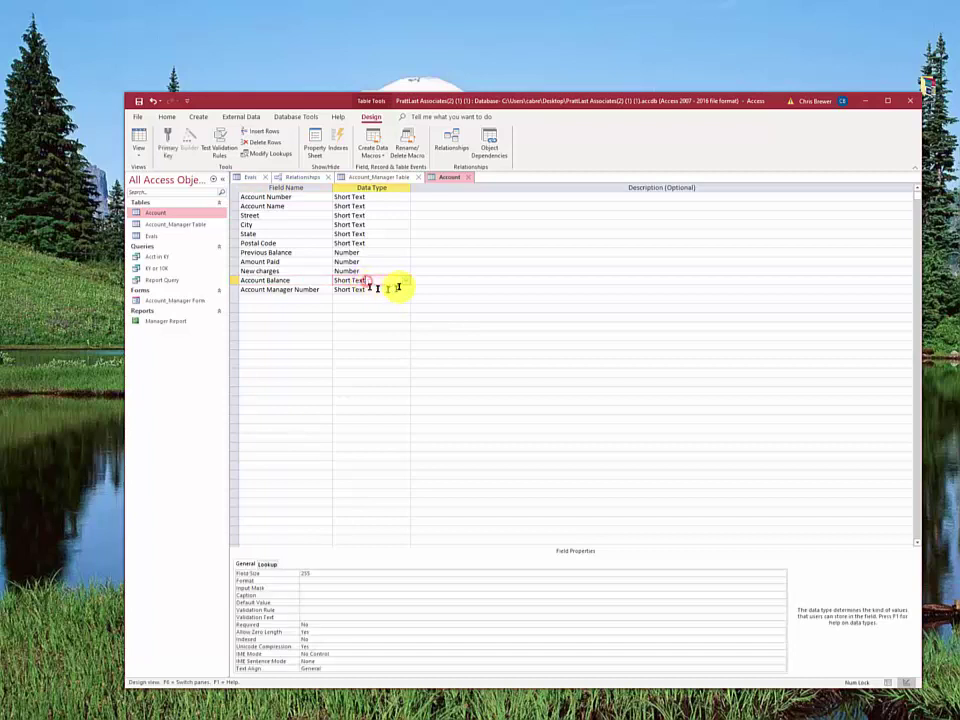
{"action": "left_click", "coordinate": [405, 280]}
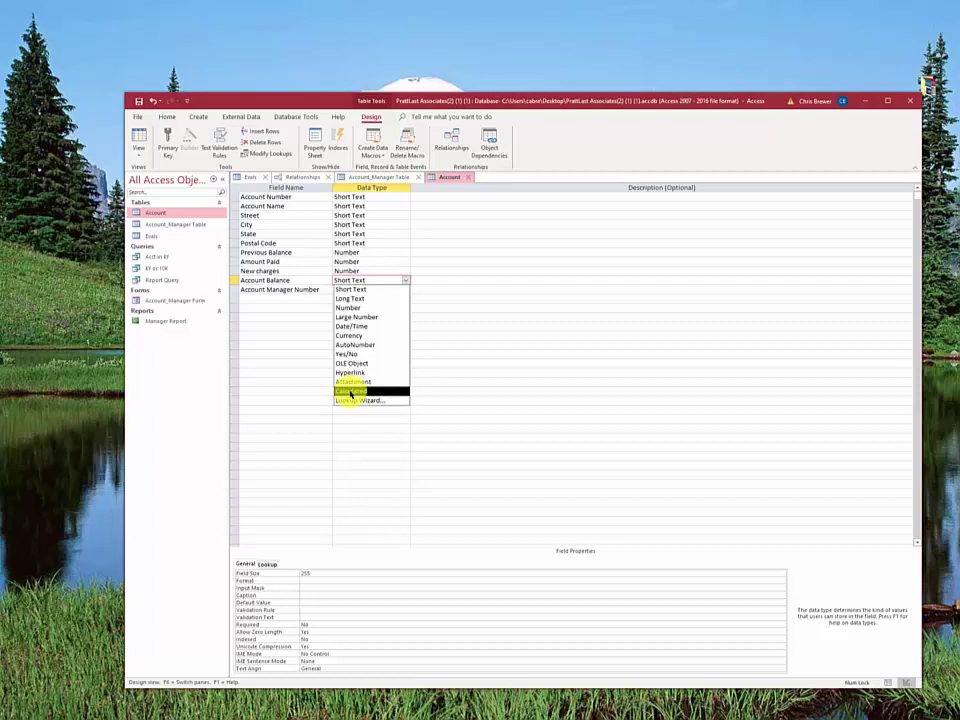
{"action": "left_click", "coordinate": [350, 392]}
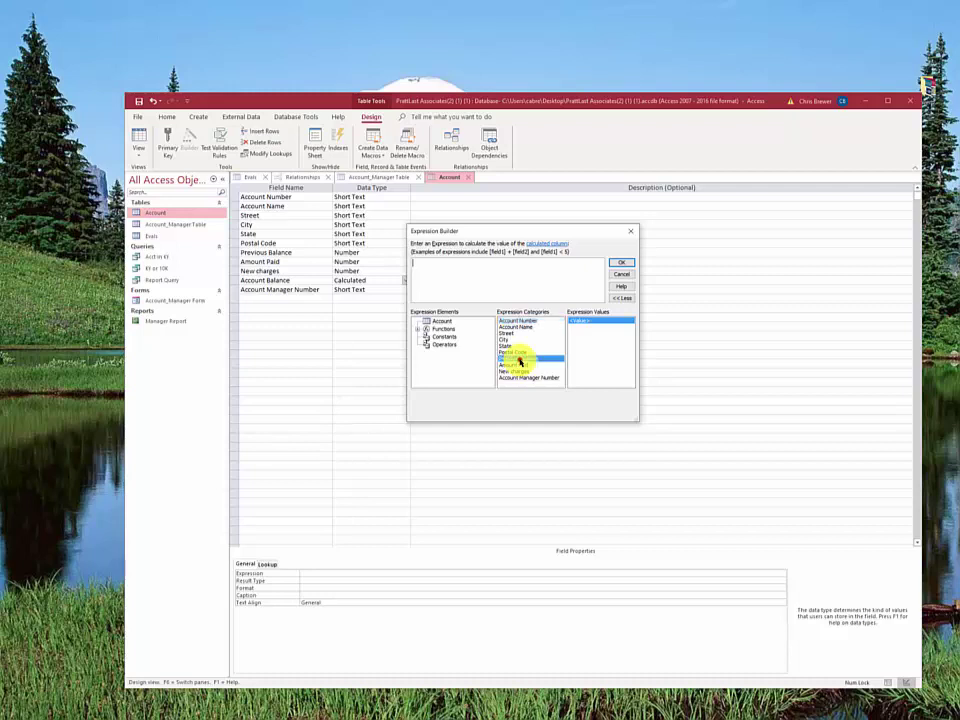
- Define the Account Balance expression as [Previous Balance] - [Amount Paid] + [New charges]
{"action": "double_click", "coordinate": [518, 358]}
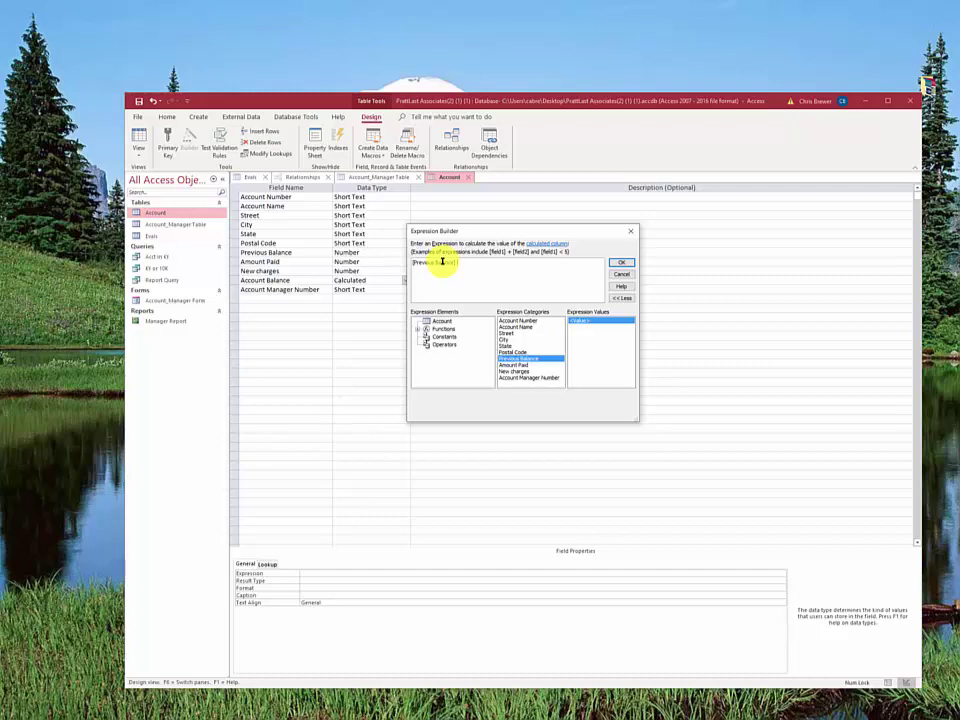
{"action": "type", "text": "-"}
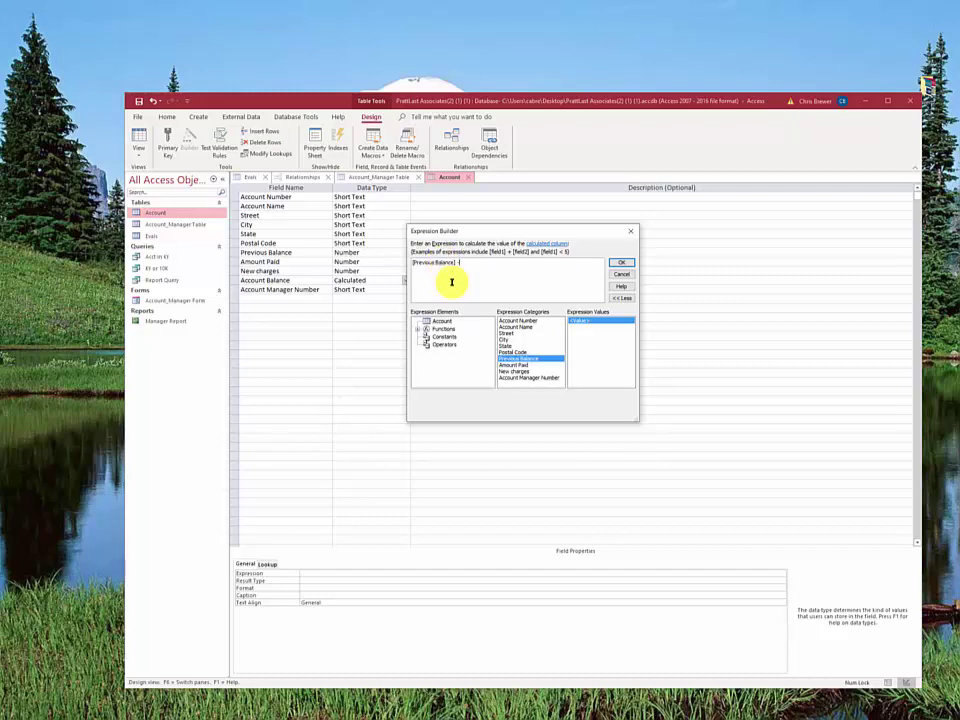
{"action": "double_click", "coordinate": [519, 368]}
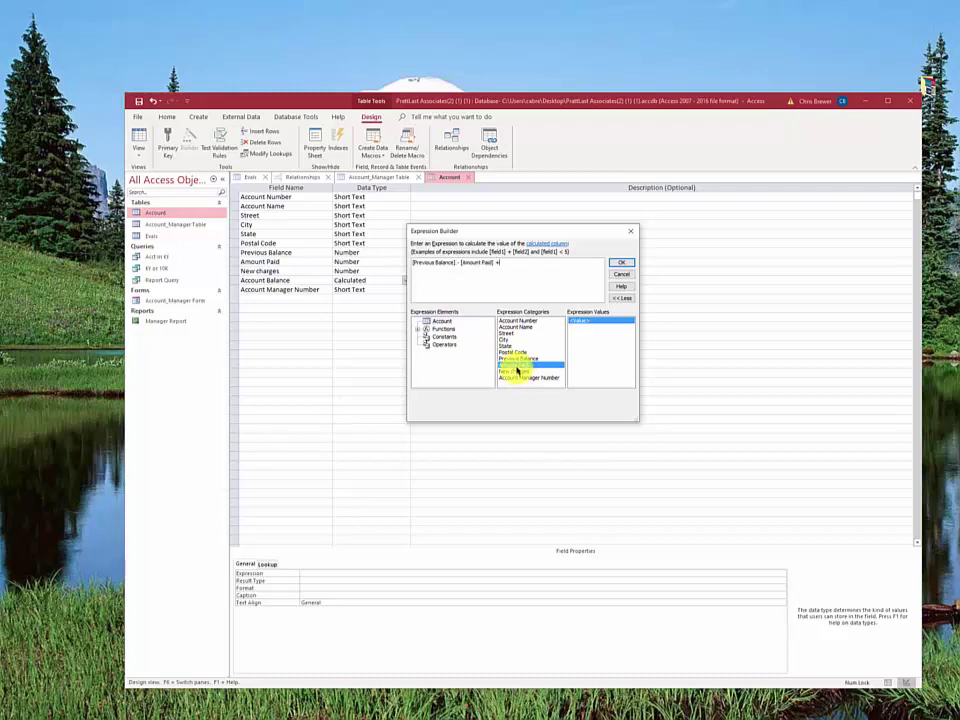
{"action": "double_click", "coordinate": [515, 373]}
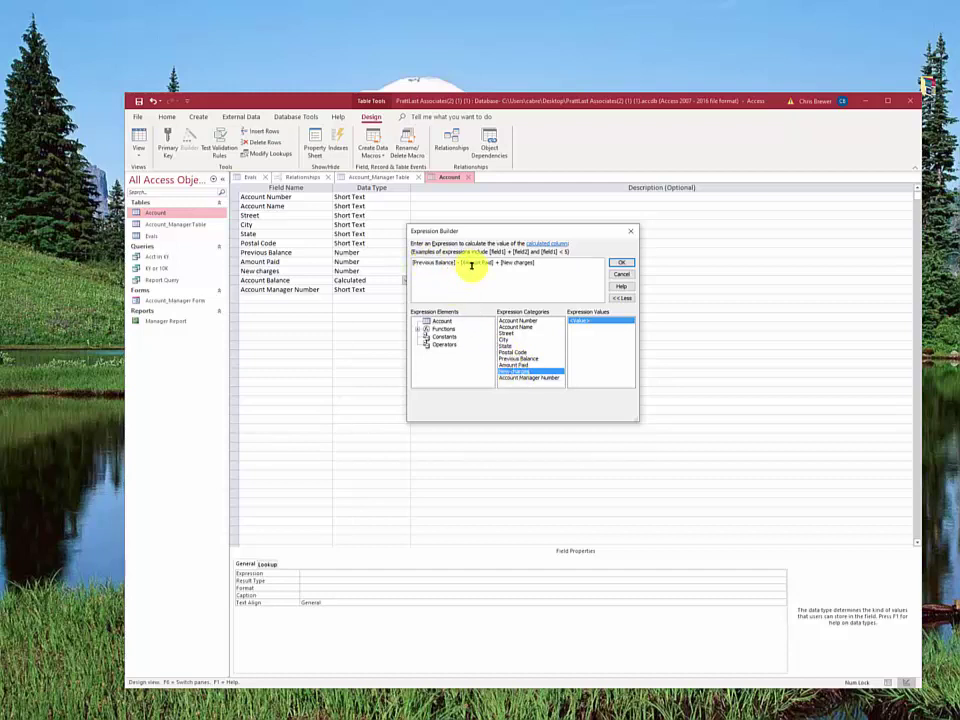
{"action": "left_click", "coordinate": [617, 263]}
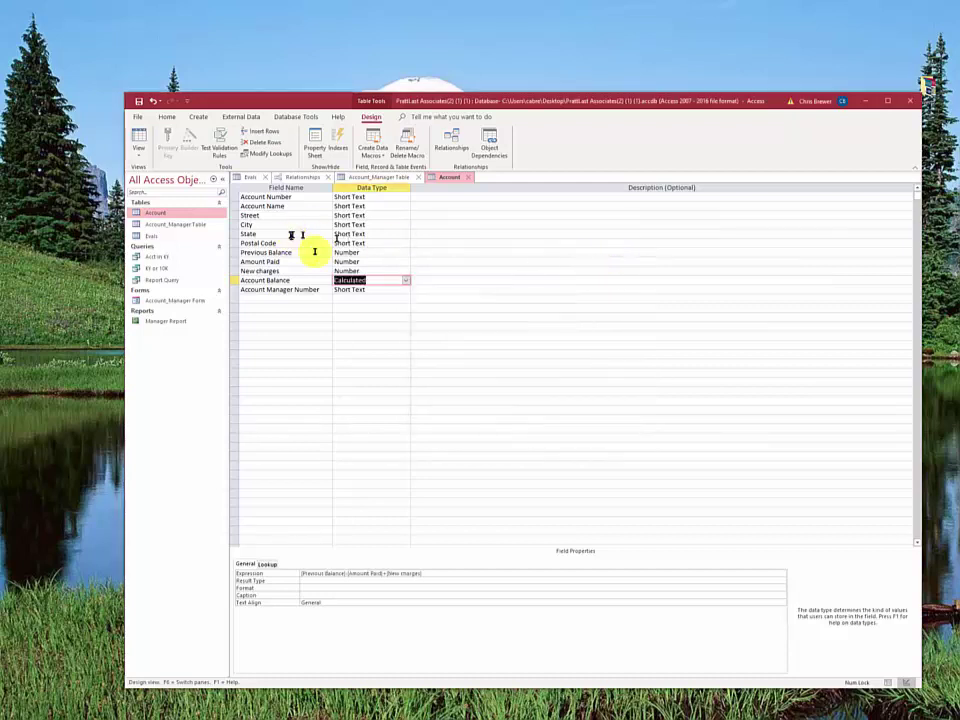
- Save the Account table's design with its new expression and return to Datasheet View
{"action": "left_click", "coordinate": [433, 572]}
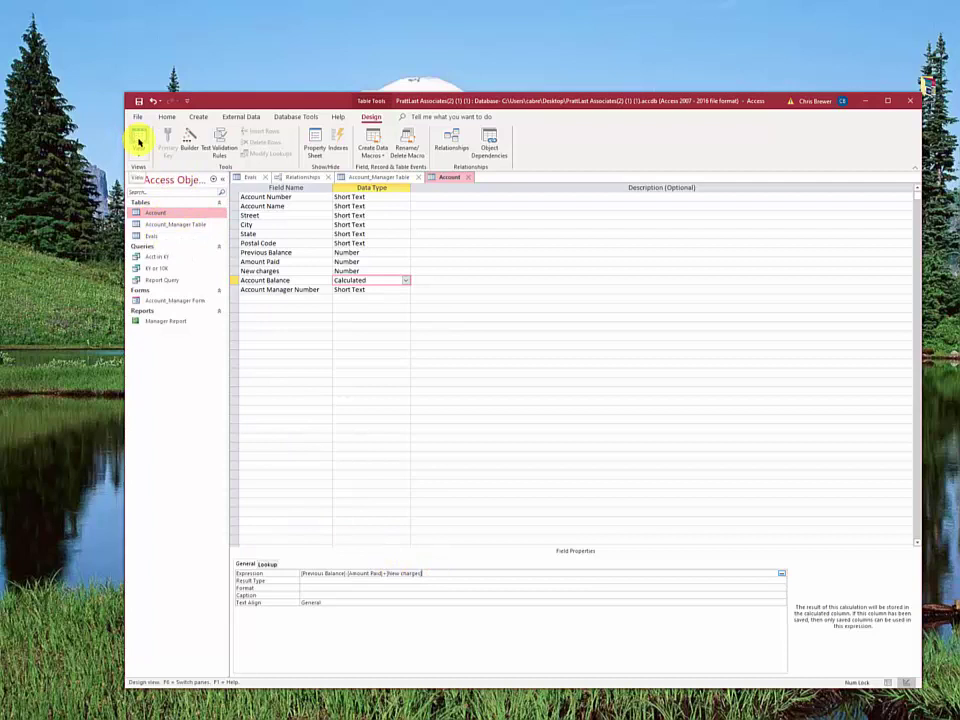
{"action": "left_click", "coordinate": [138, 142]}
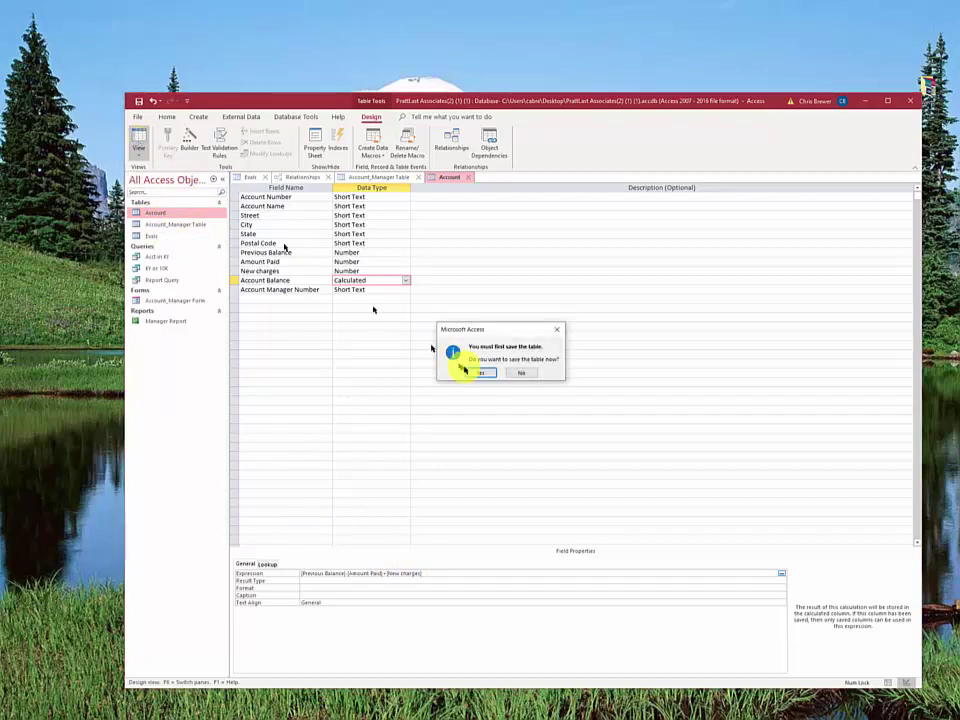
{"action": "left_click", "coordinate": [484, 374]}
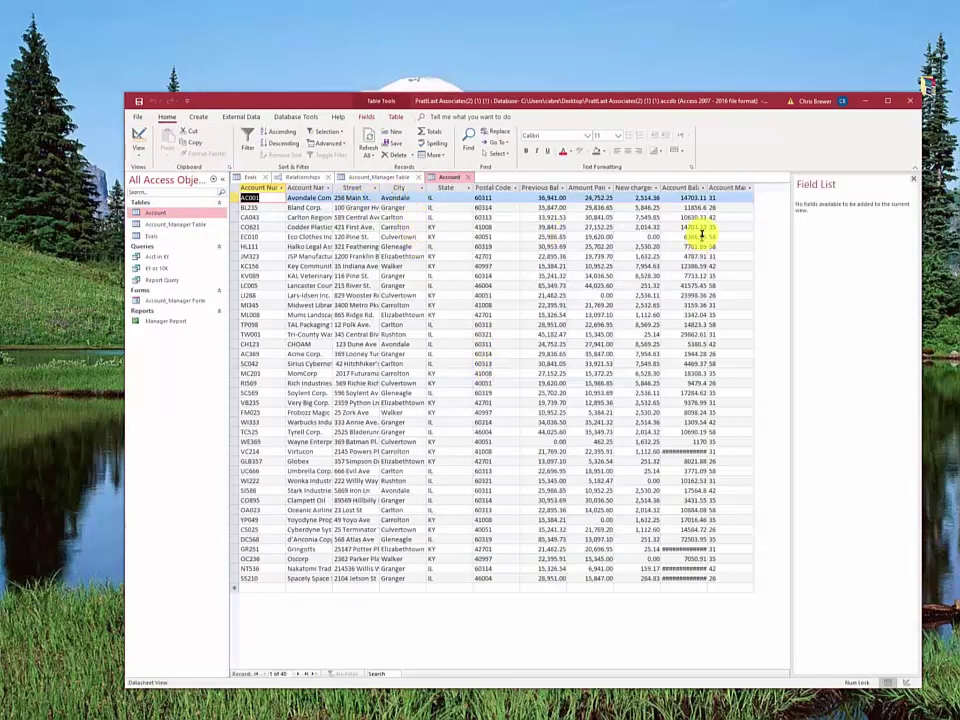
- Review the Account Balance column and the contents of the Account_Manager Table and Evals tables
{"action": "left_click", "coordinate": [686, 188]}
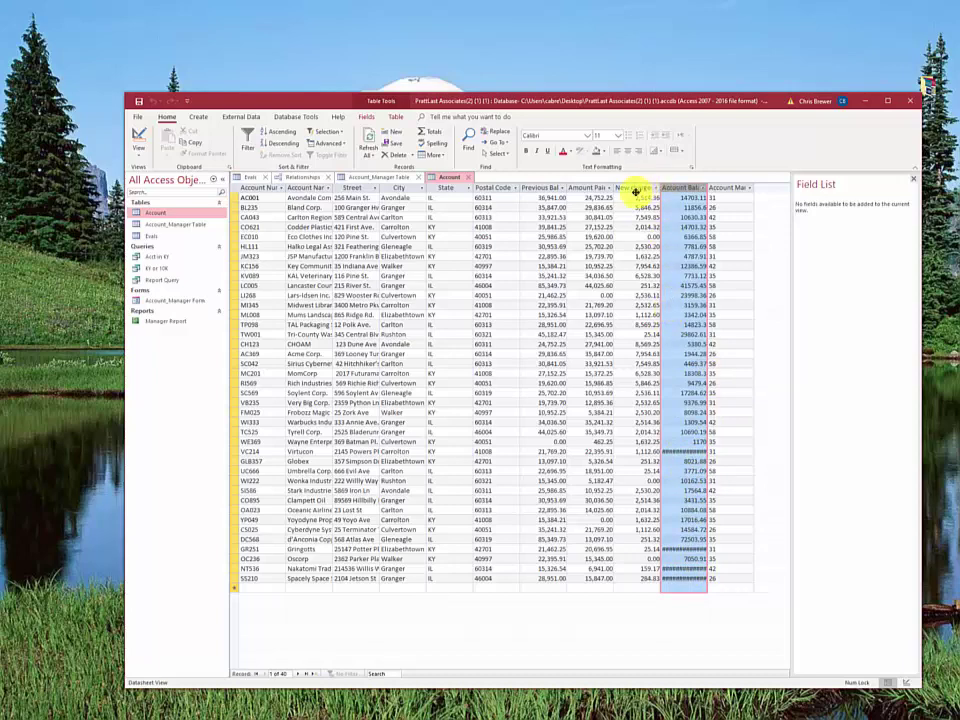
{"action": "left_click", "coordinate": [702, 188]}
{"action": "left_click", "coordinate": [703, 189]}
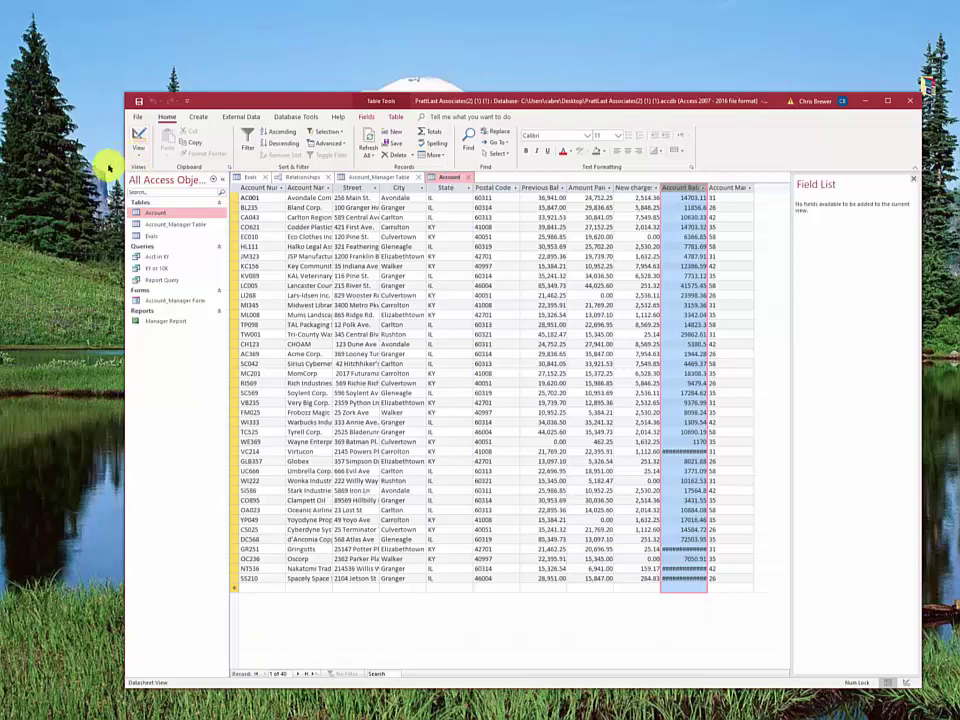
{"action": "double_click", "coordinate": [160, 225]}
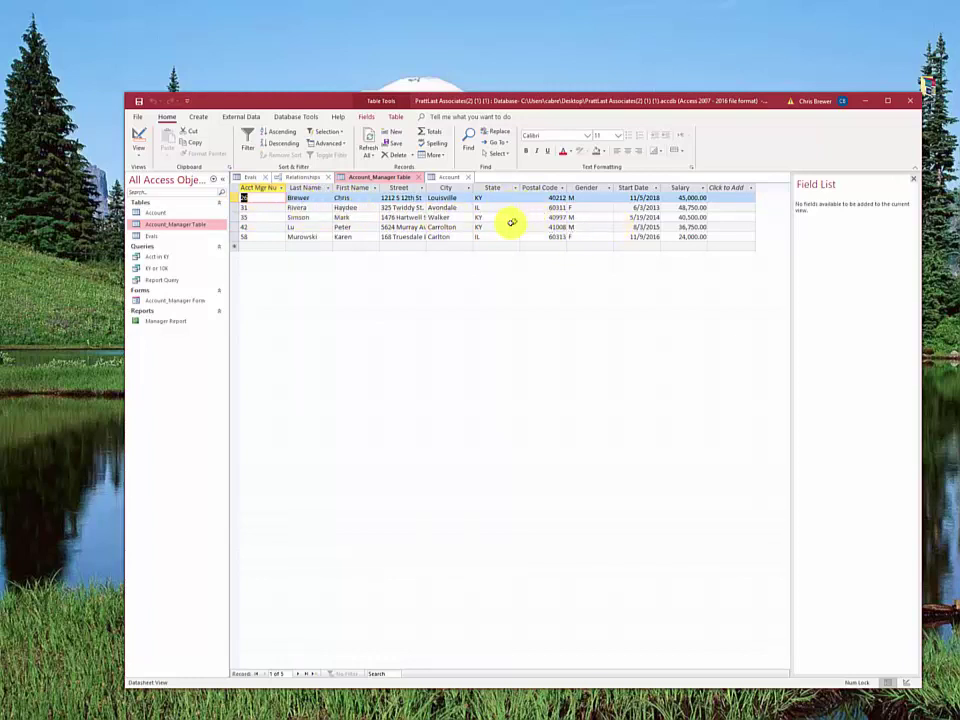
{"action": "double_click", "coordinate": [156, 236]}
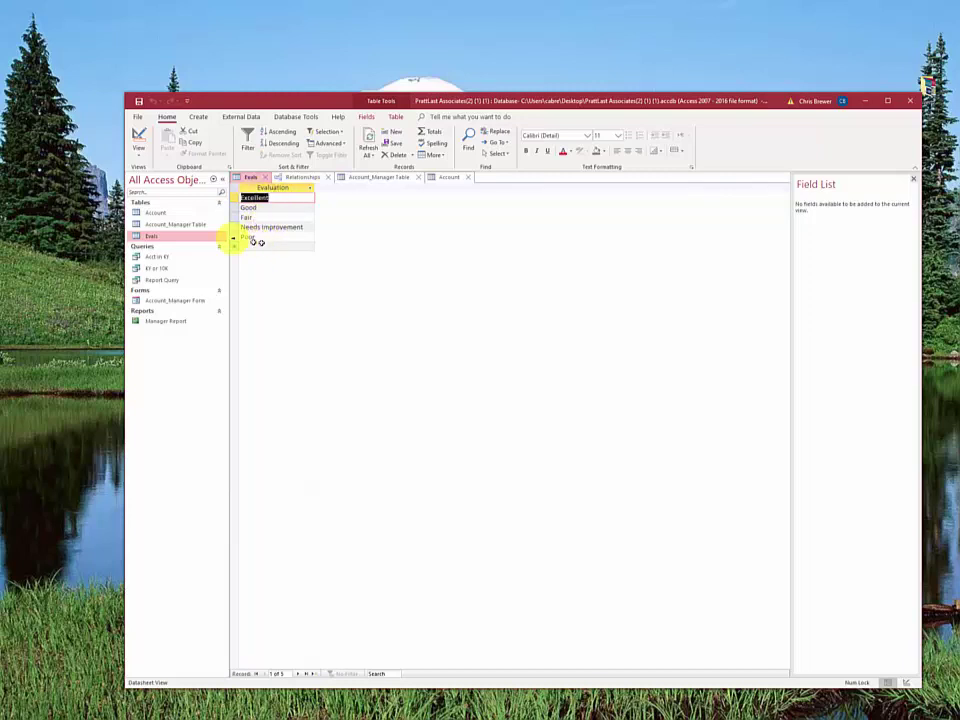
- Open Account_Manager Table in Design View and add a field named Eval below Salary
{"action": "left_click", "coordinate": [186, 225]}
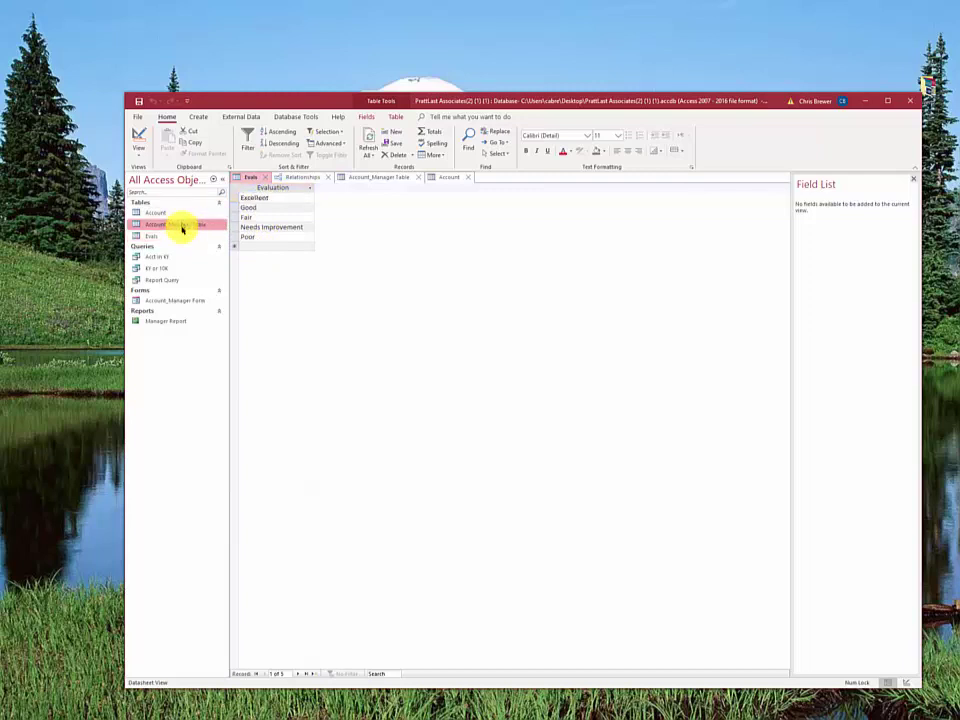
{"action": "double_click", "coordinate": [181, 227]}
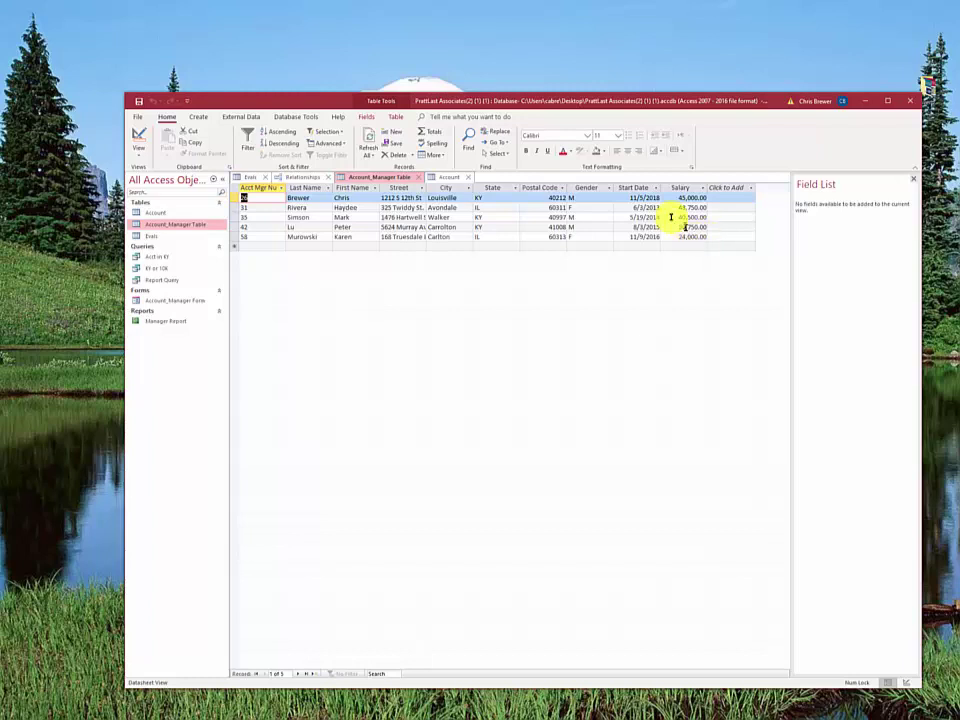
{"action": "left_click", "coordinate": [144, 153]}
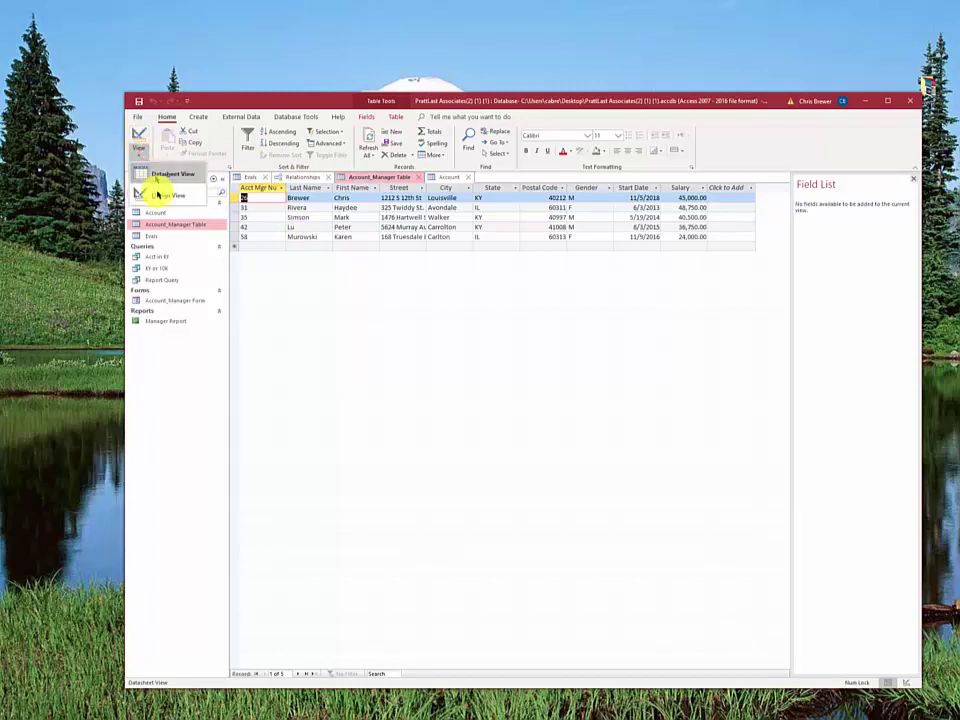
{"action": "left_click", "coordinate": [157, 194]}
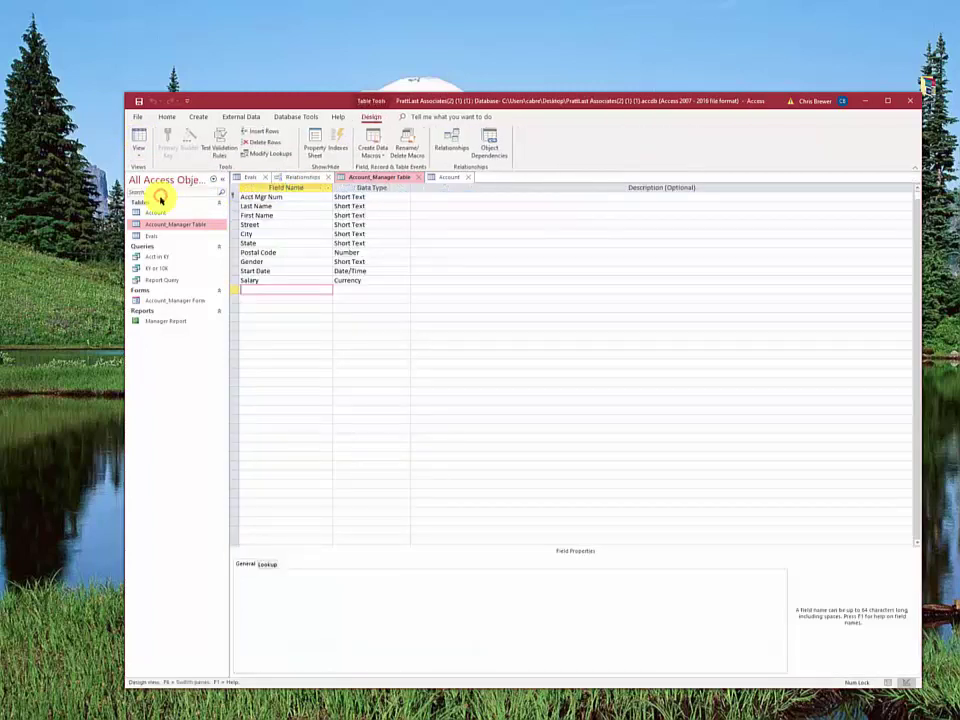
{"action": "left_click", "coordinate": [255, 291]}
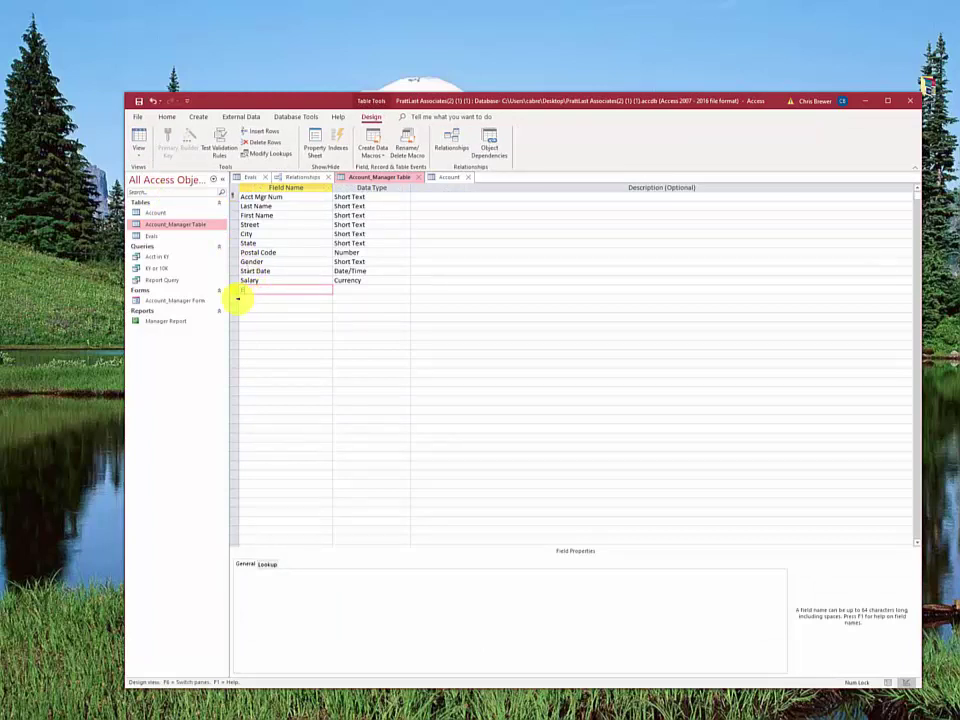
{"action": "type", "text": "Eval"}
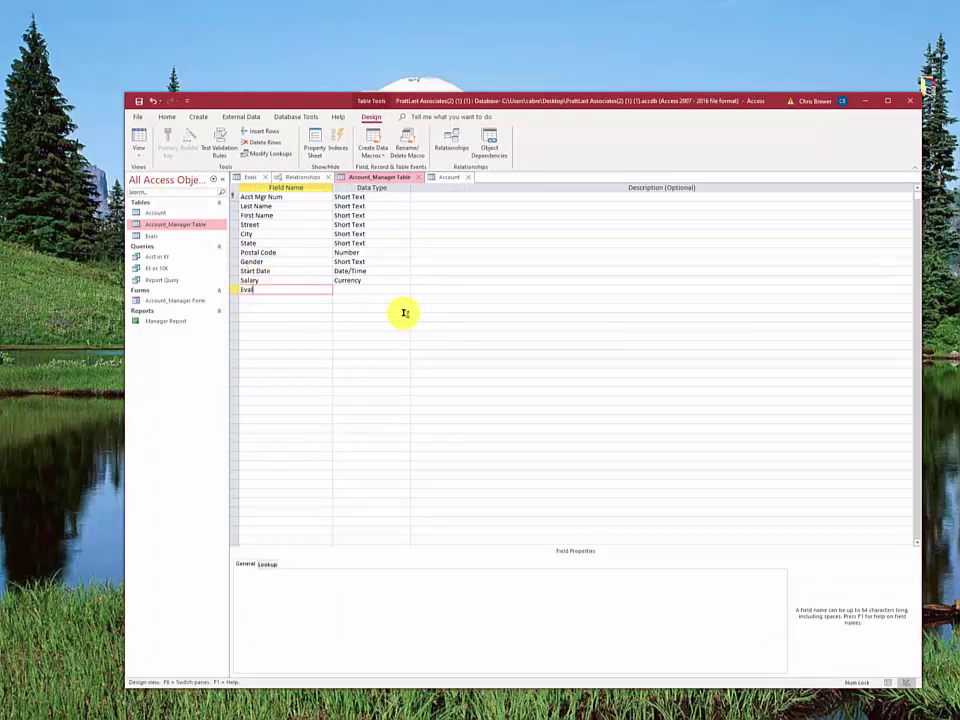
- Start the Lookup Wizard for the Eval field and have it get its values from another table or query
{"action": "left_click", "coordinate": [381, 291]}
{"action": "left_click", "coordinate": [404, 289]}
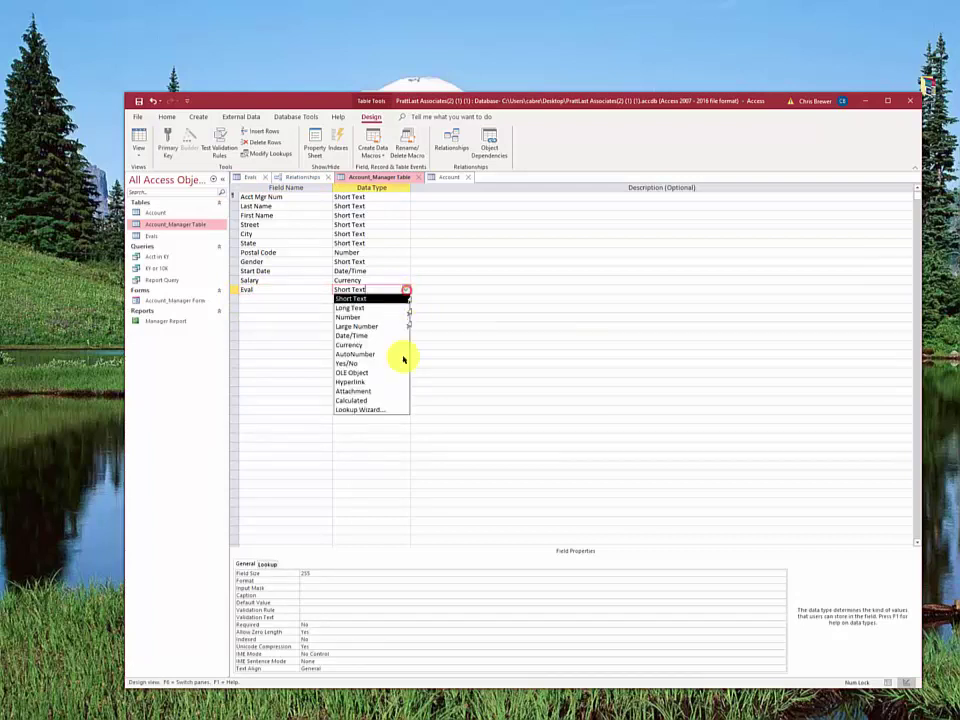
{"action": "left_click", "coordinate": [363, 410]}
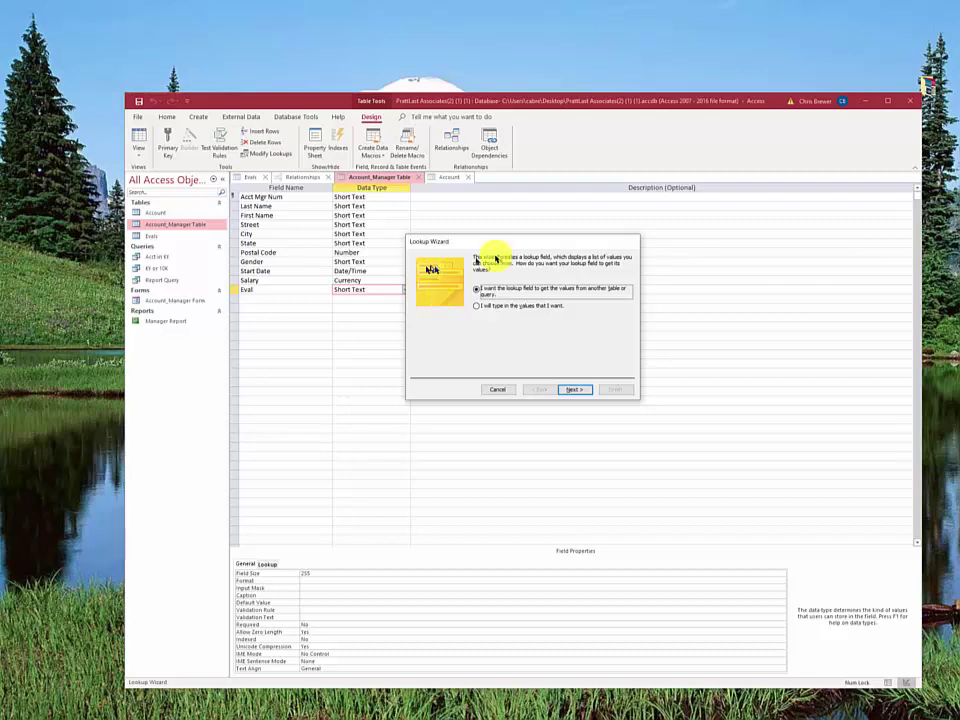
{"action": "left_click", "coordinate": [476, 305]}
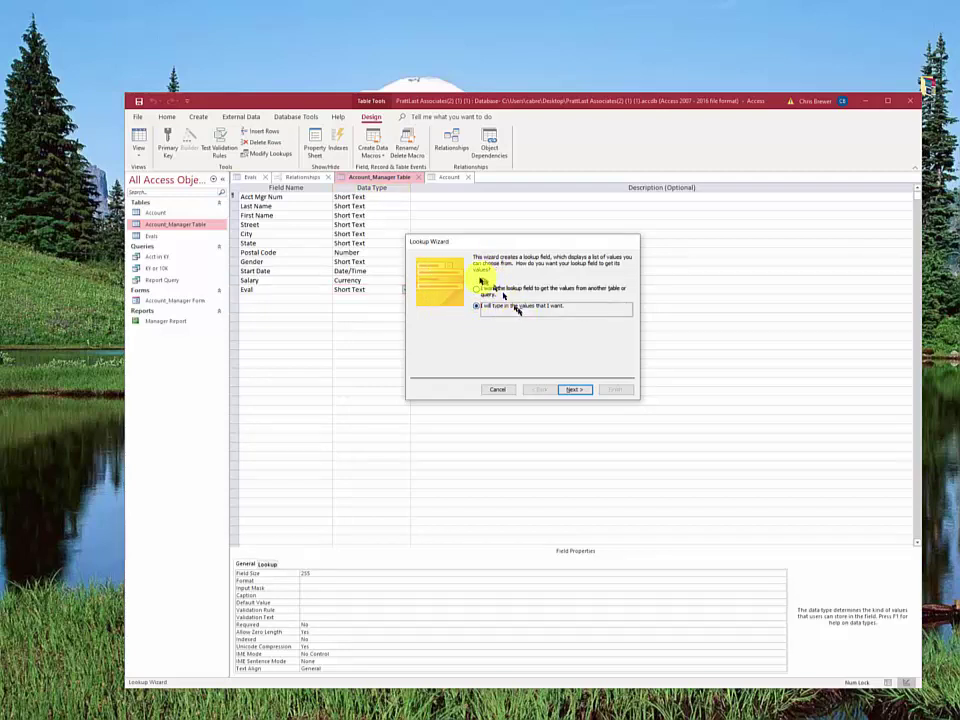
{"action": "left_click", "coordinate": [477, 290]}
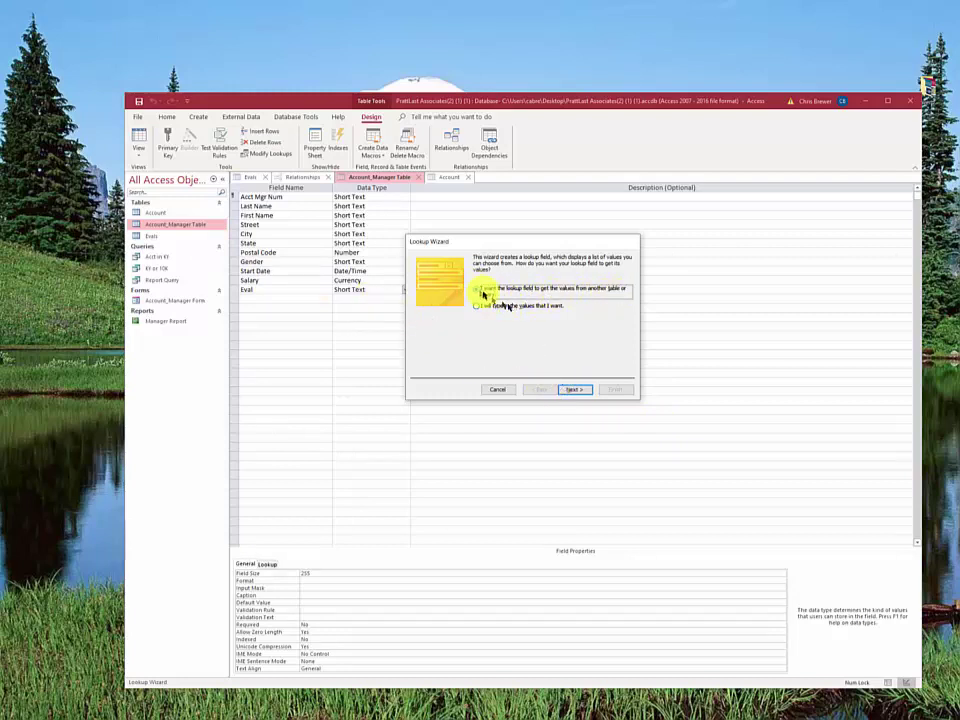
{"action": "left_click", "coordinate": [576, 390]}
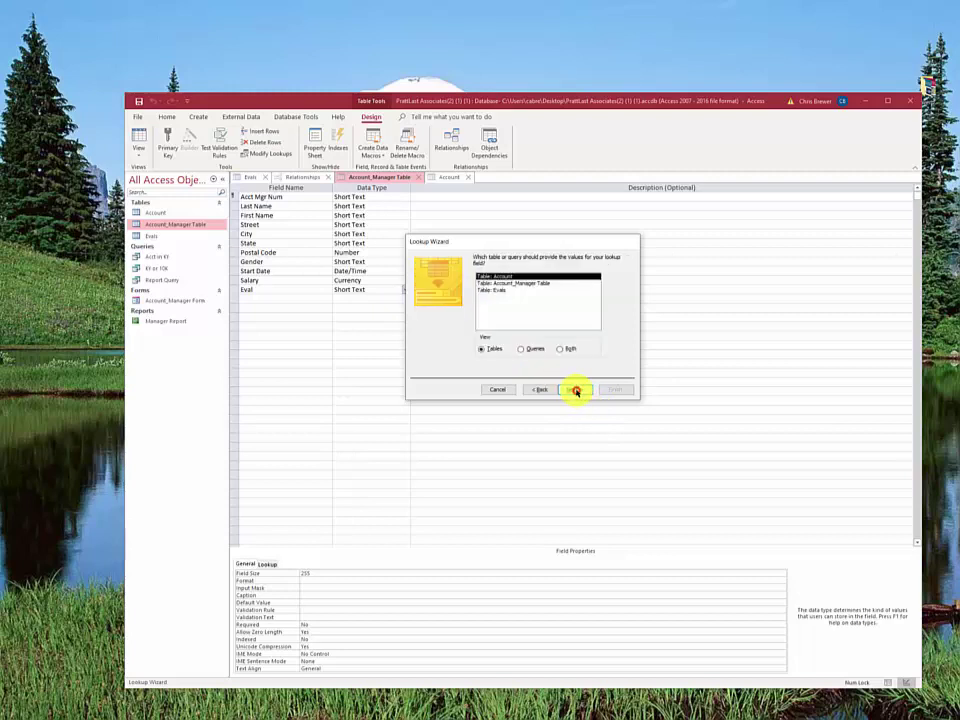
- Use the Evaluation field of the Evals table as the lookup source, keeping the default sort order and column width
{"action": "left_click", "coordinate": [491, 290]}
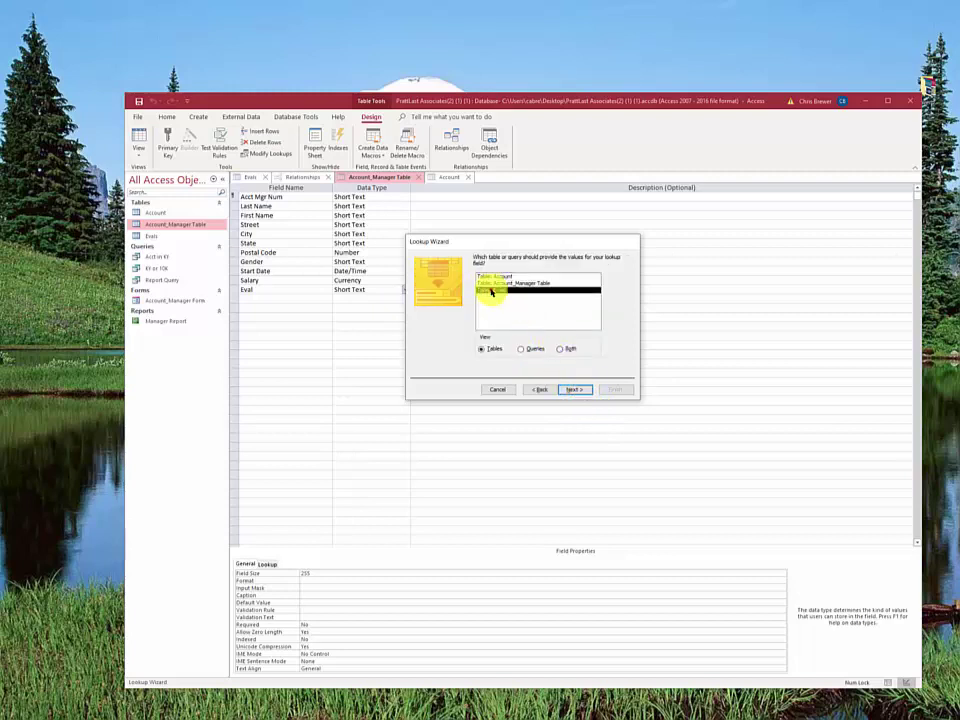
{"action": "left_click", "coordinate": [576, 390]}
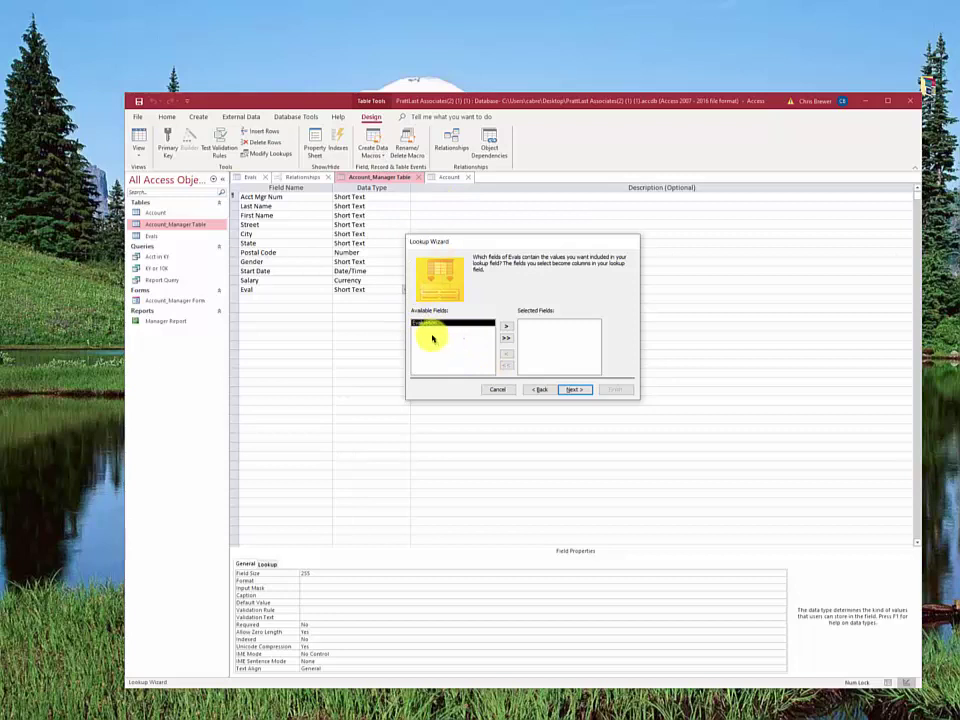
{"action": "left_click", "coordinate": [506, 327]}
{"action": "left_click", "coordinate": [578, 390]}
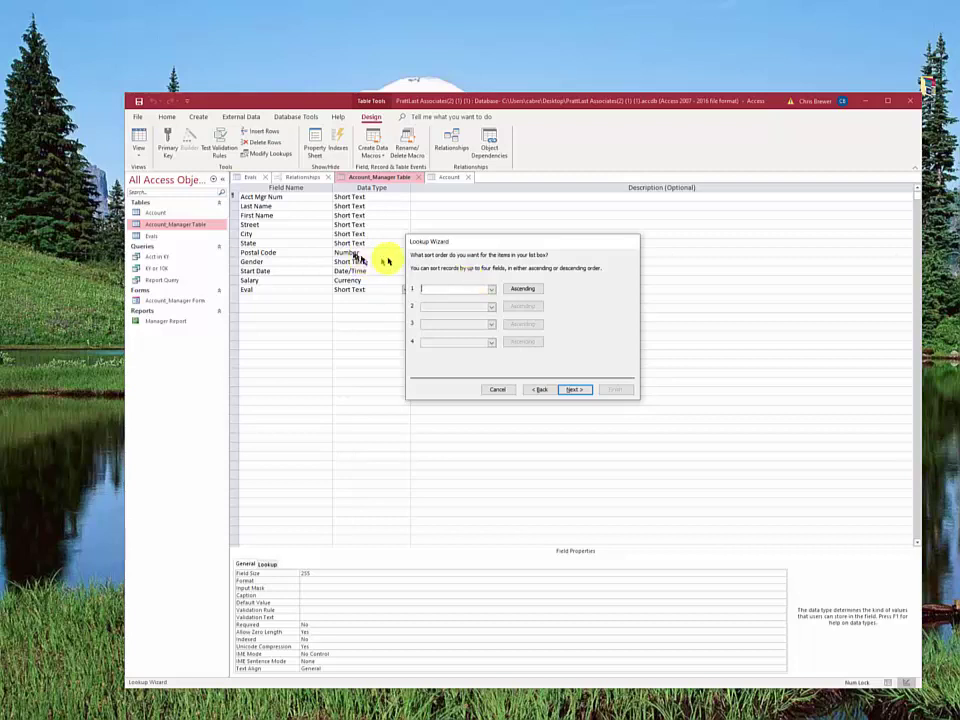
{"action": "left_click", "coordinate": [575, 390]}
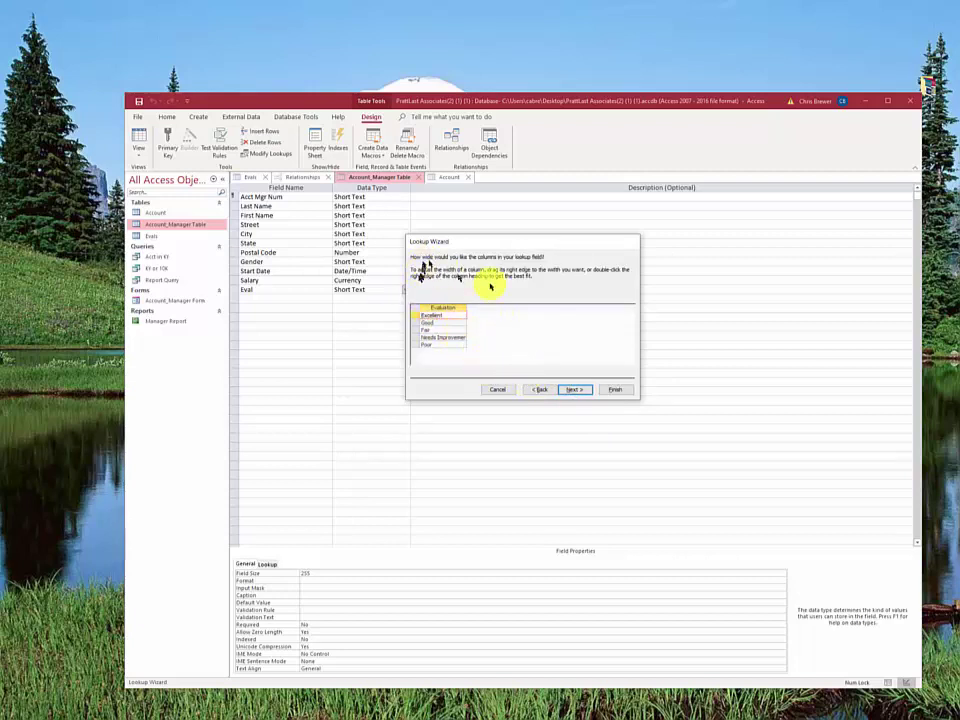
{"action": "left_click", "coordinate": [573, 390]}
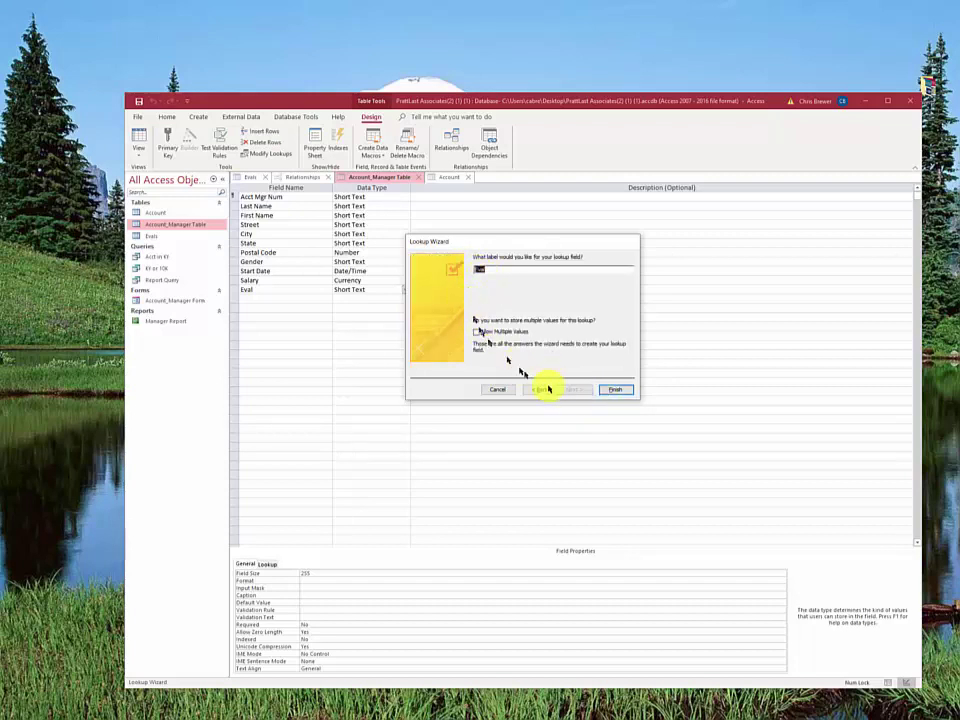
- Finish the Eval lookup with its default label, save the table, and switch Account_Manager Table to Datasheet View
{"action": "left_click", "coordinate": [617, 392]}
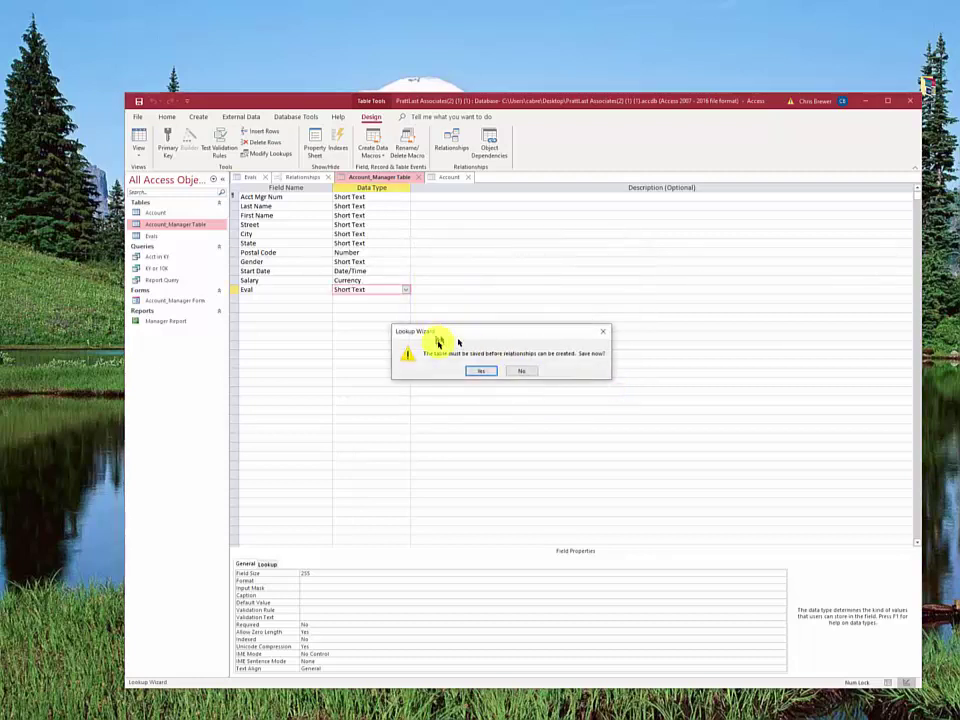
{"action": "left_click", "coordinate": [492, 374]}
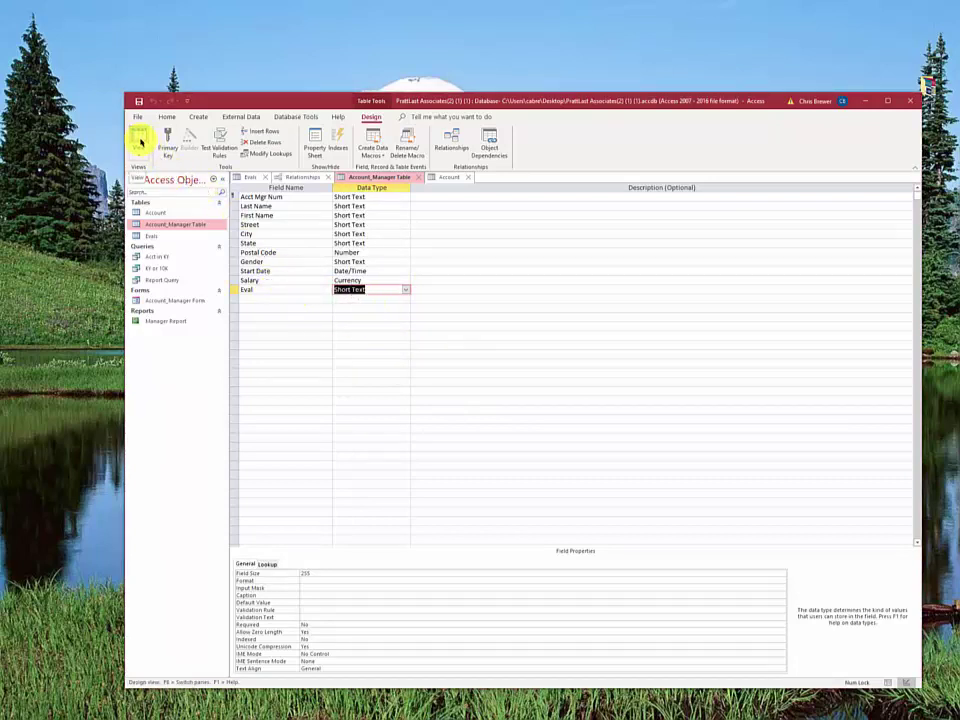
{"action": "left_click", "coordinate": [140, 141]}
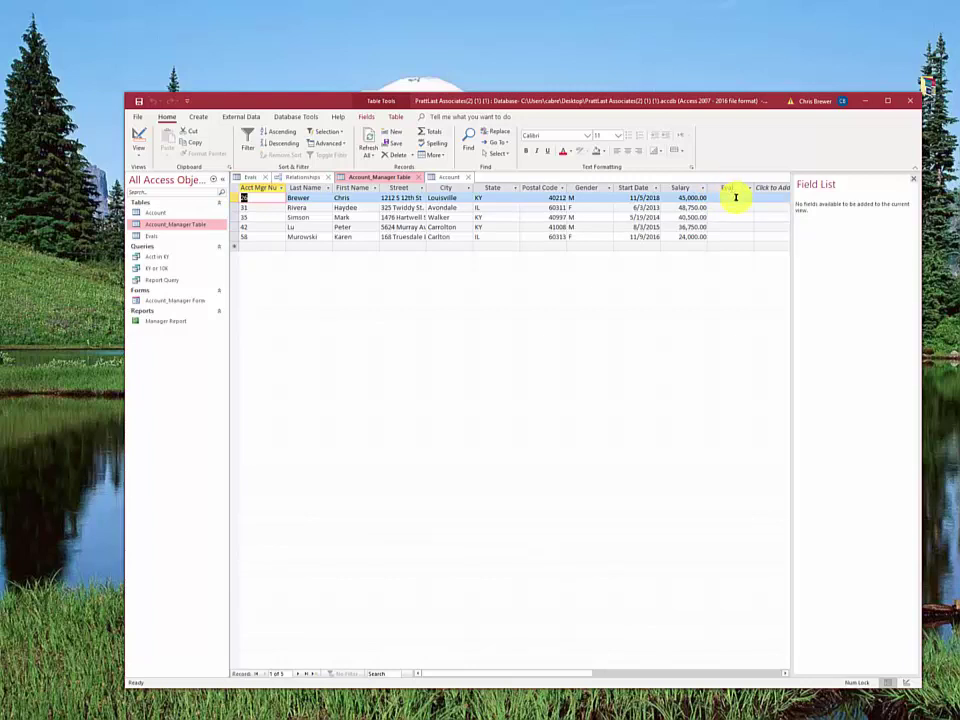
- Set Eval to Excellent, Good and Fair for the first, second and third account manager records, respectively
{"action": "left_click", "coordinate": [735, 196]}
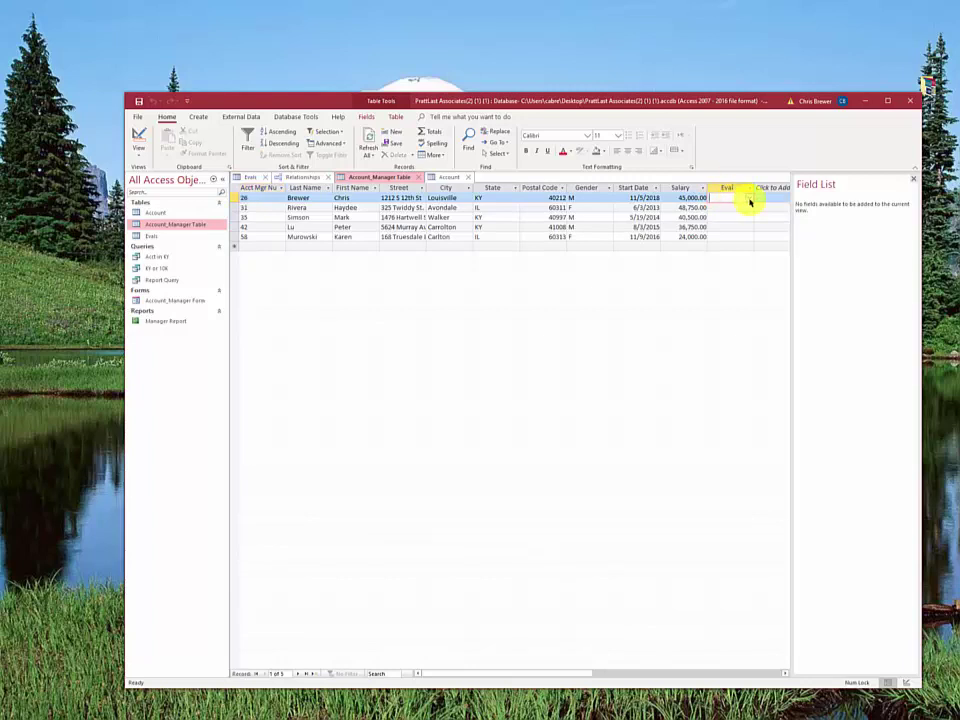
{"action": "left_click", "coordinate": [749, 199]}
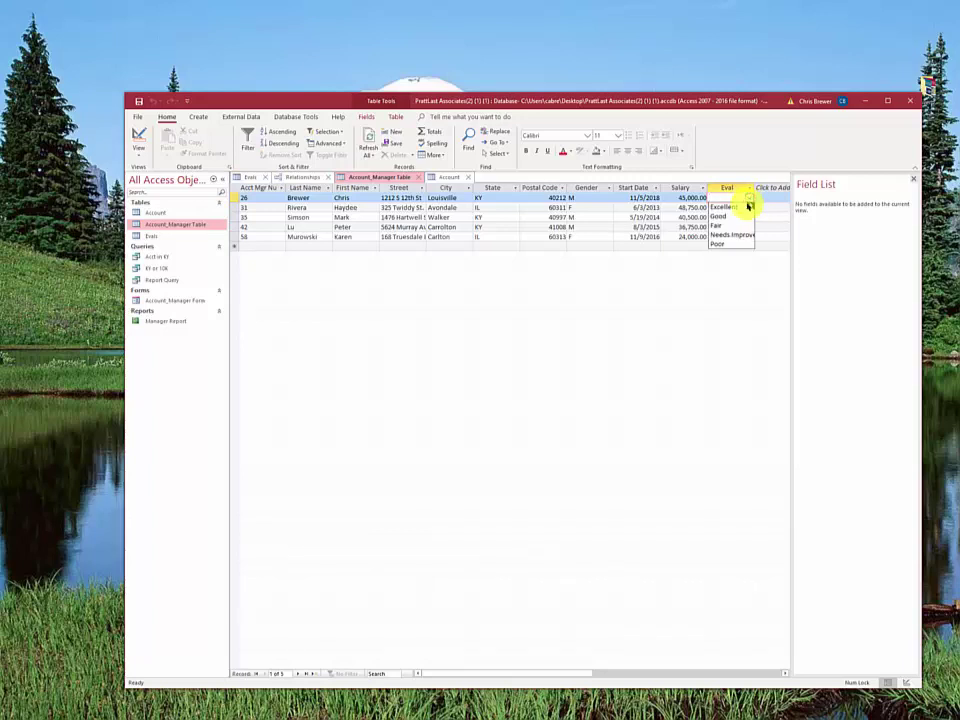
{"action": "left_click", "coordinate": [729, 207]}
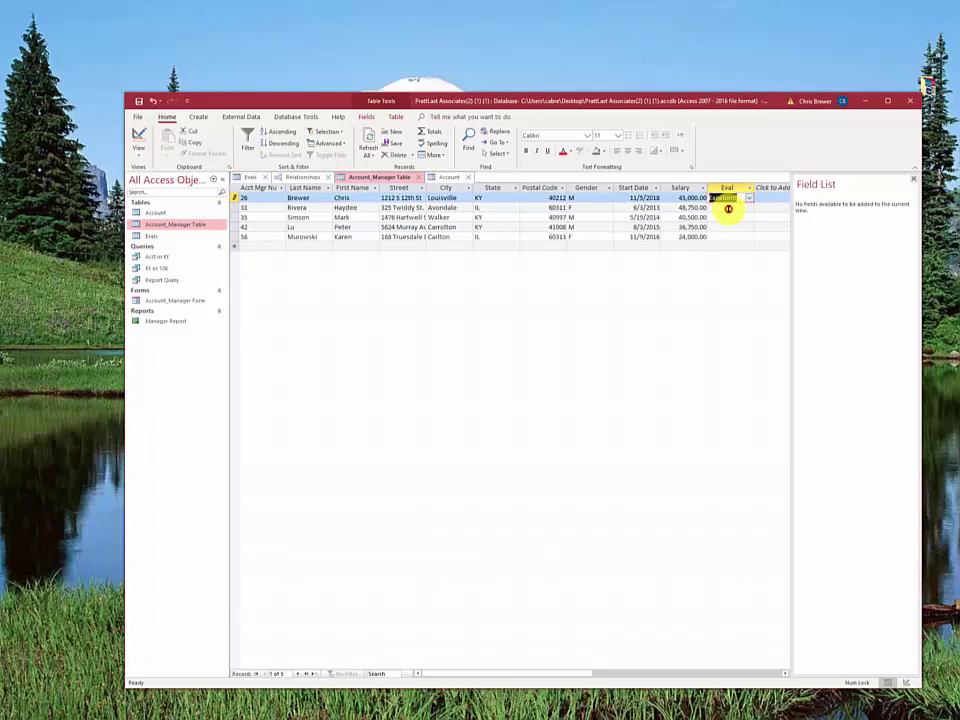
{"action": "left_click", "coordinate": [740, 208]}
{"action": "left_click", "coordinate": [747, 207]}
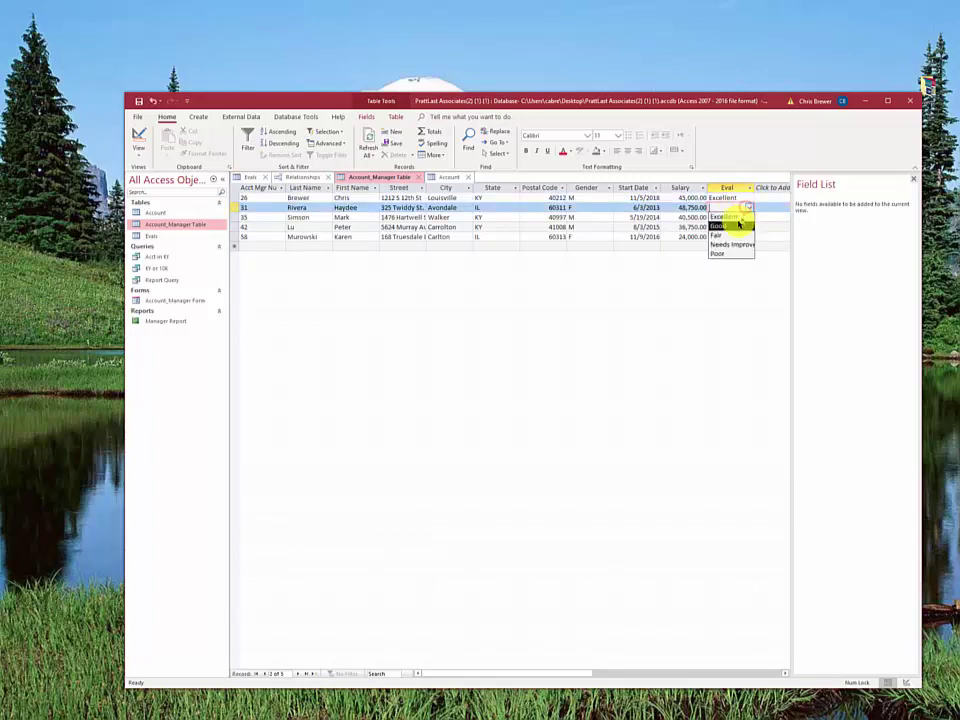
{"action": "left_click", "coordinate": [737, 224]}
{"action": "left_click", "coordinate": [741, 217]}
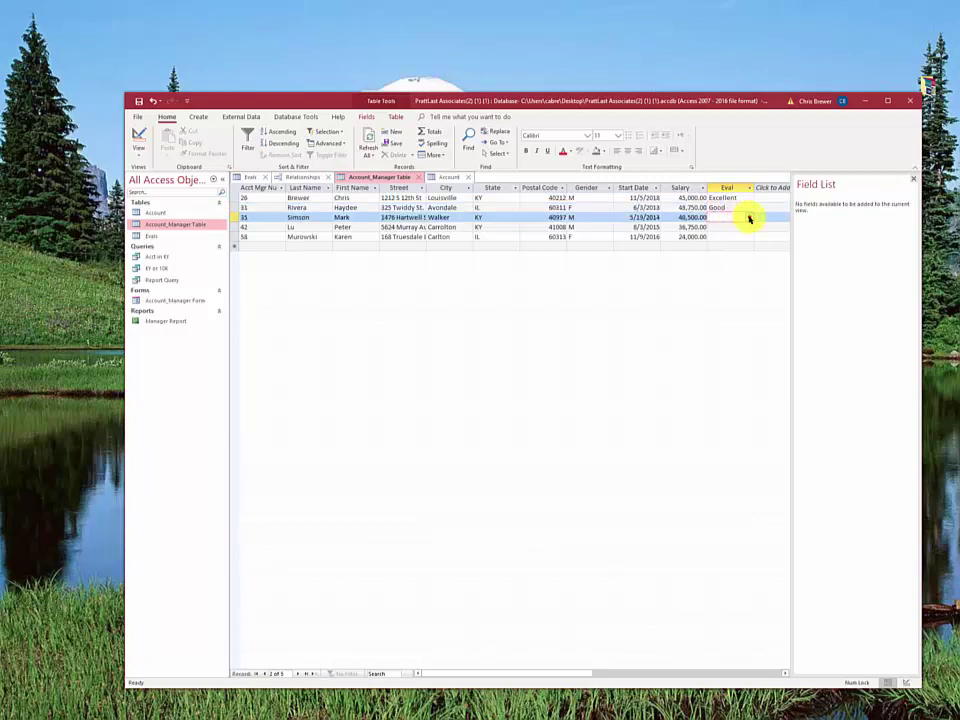
{"action": "left_click", "coordinate": [749, 217]}
{"action": "left_click", "coordinate": [739, 246]}
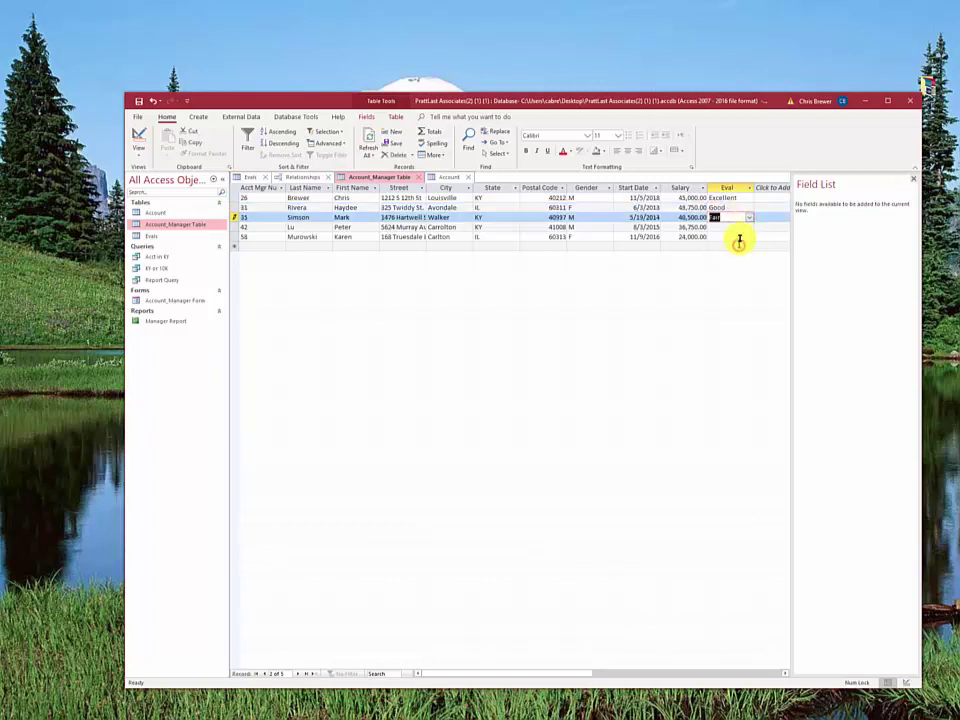
- Set Eval to the Needs Improve option for the fourth account manager record and Poor for the fifth
{"action": "left_click", "coordinate": [743, 229]}
{"action": "left_click", "coordinate": [749, 228]}
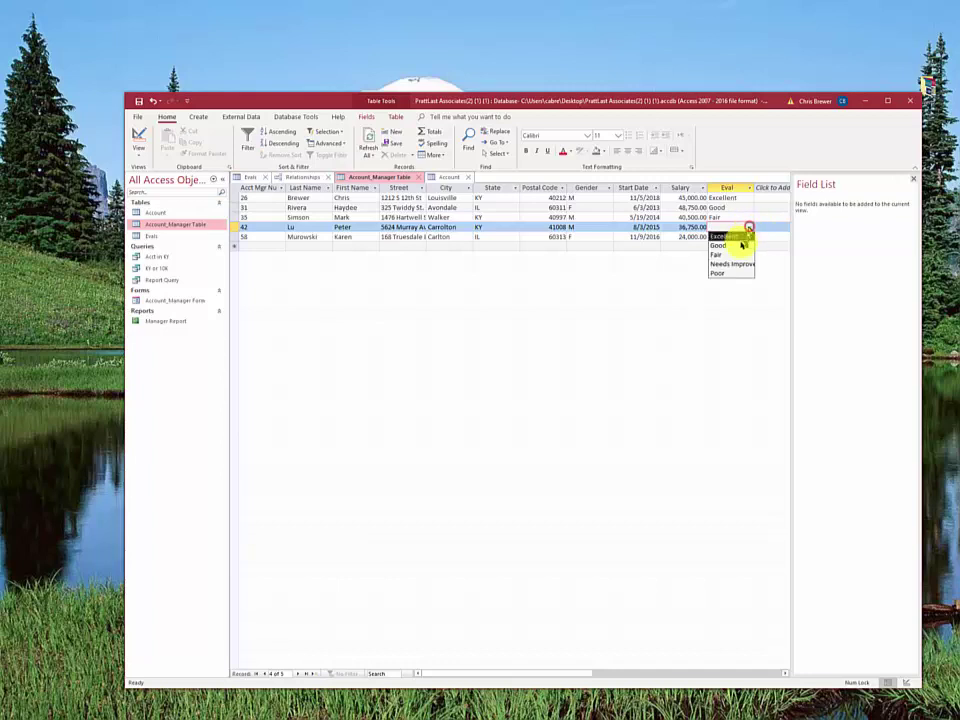
{"action": "left_click", "coordinate": [738, 264]}
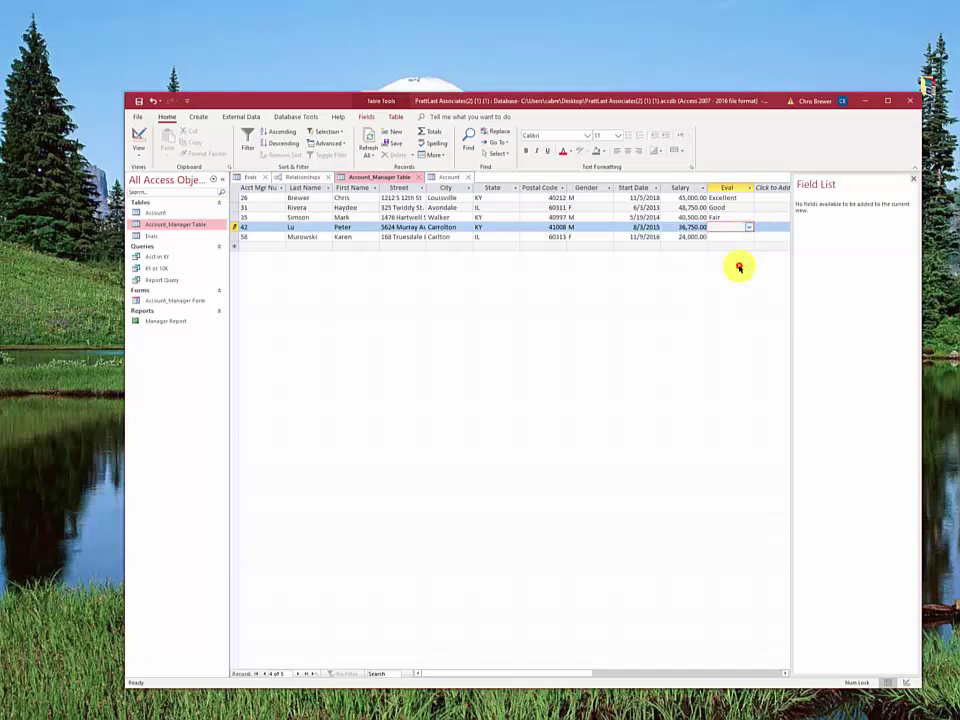
{"action": "left_click", "coordinate": [745, 237]}
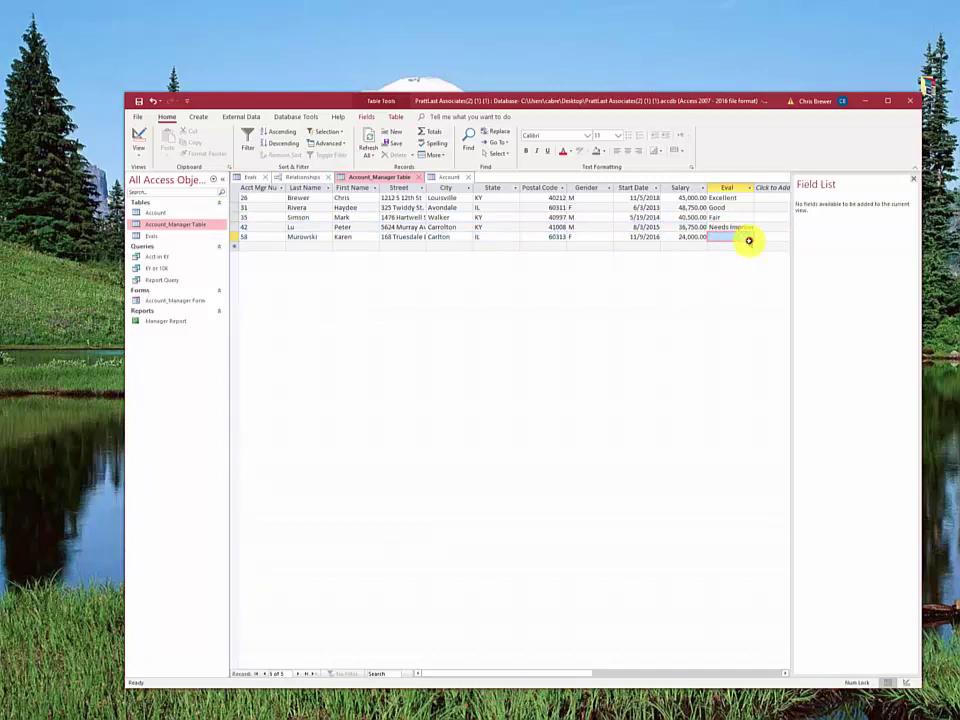
{"action": "left_click", "coordinate": [748, 237]}
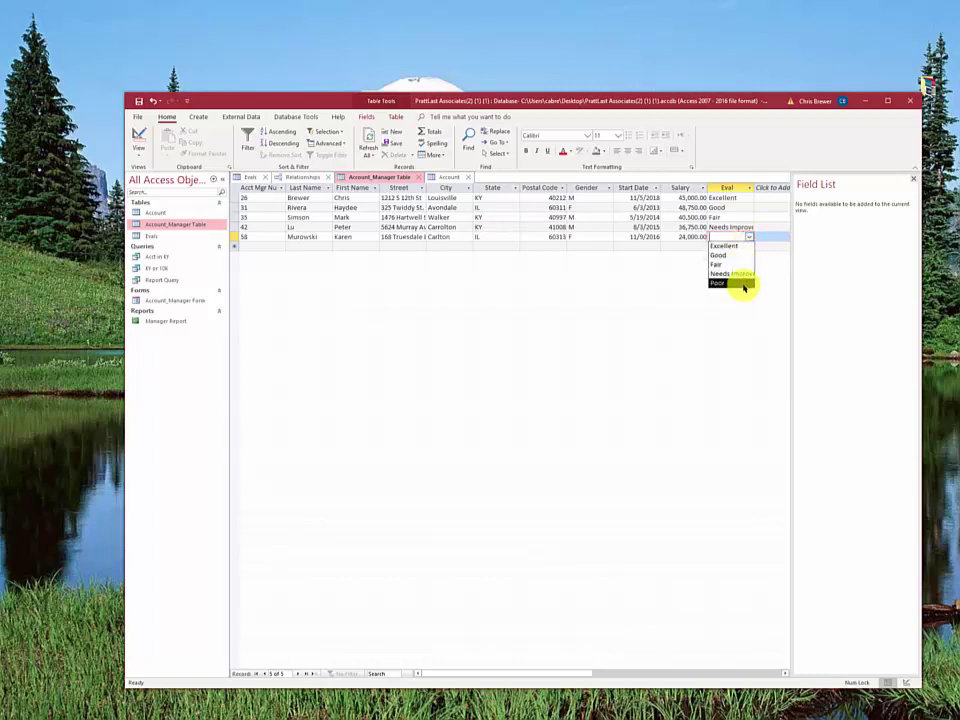
{"action": "left_click", "coordinate": [743, 285]}
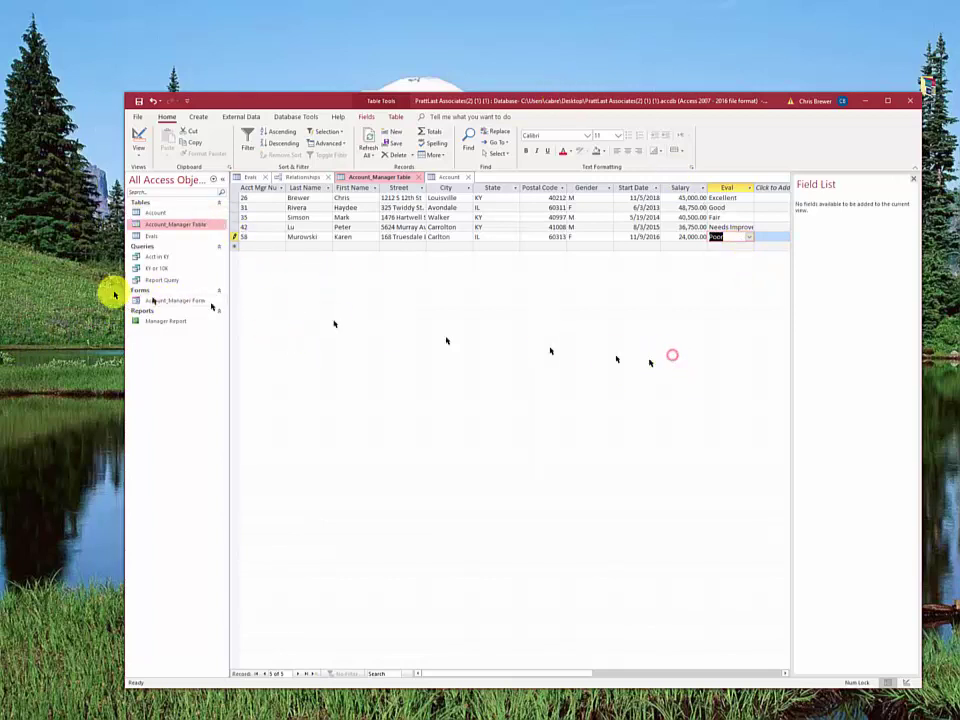
- Try to delete Account_Manager Form from the database
{"action": "left_click", "coordinate": [167, 302]}
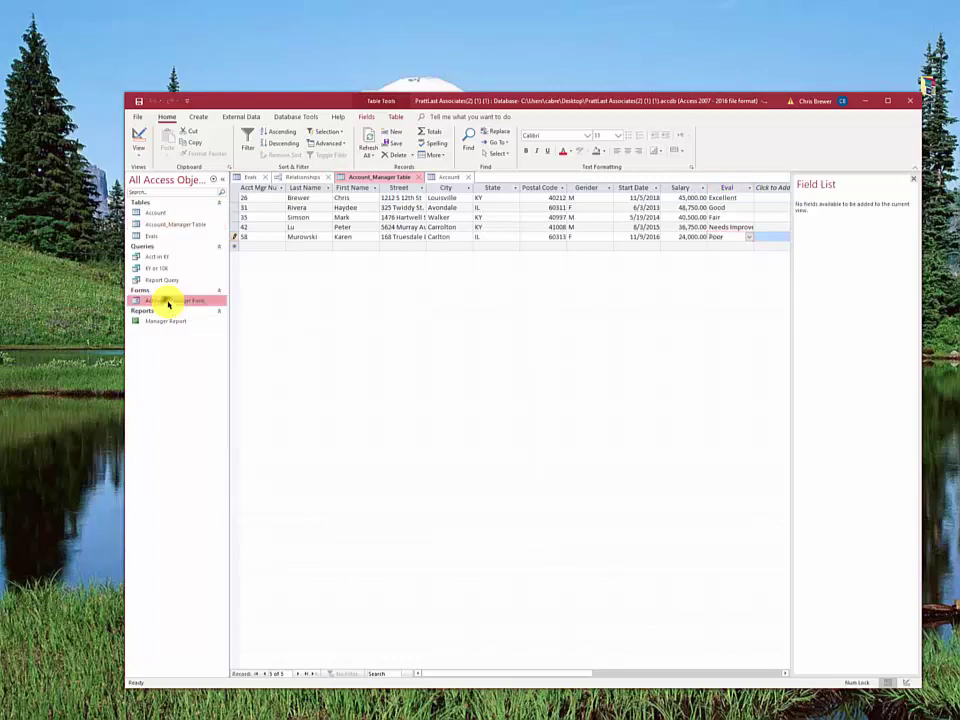
{"action": "right_click", "coordinate": [167, 302]}
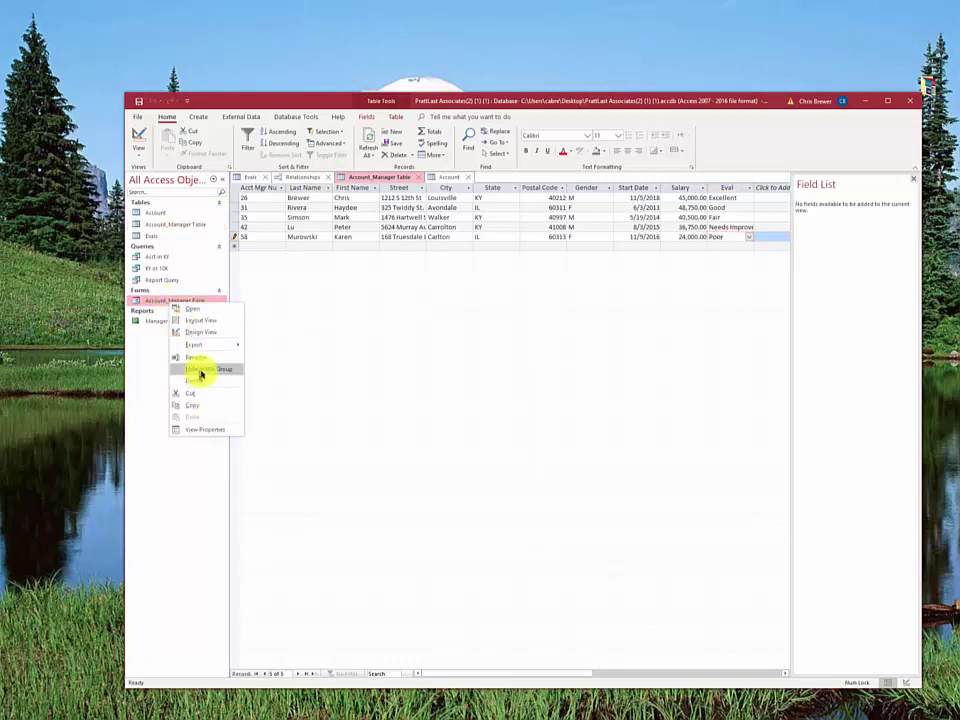
{"action": "left_click", "coordinate": [198, 381]}
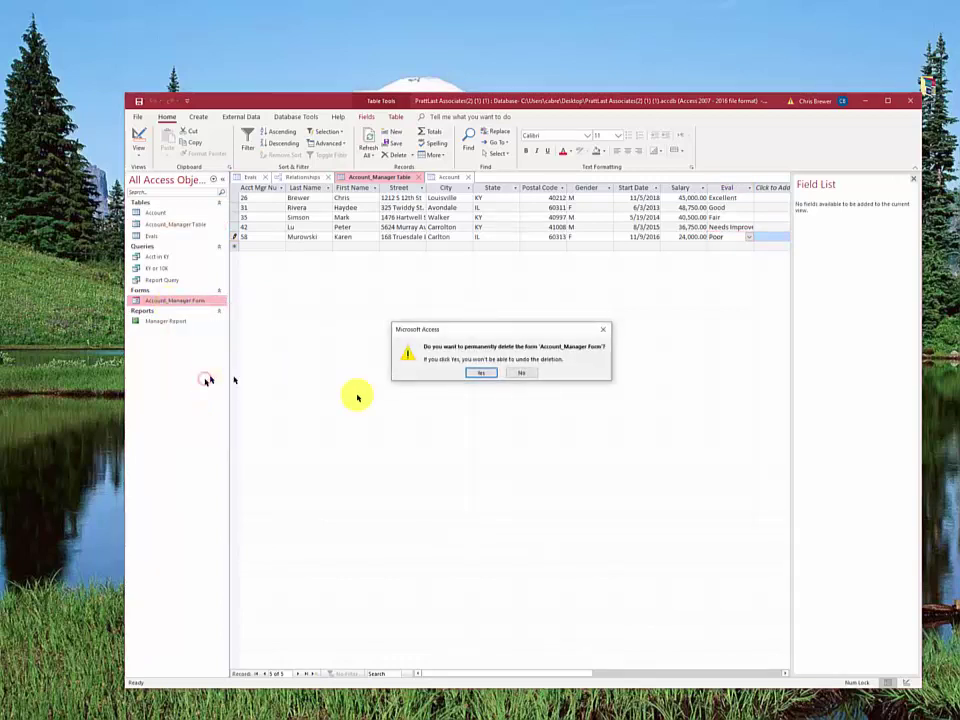
{"action": "left_click", "coordinate": [477, 374]}
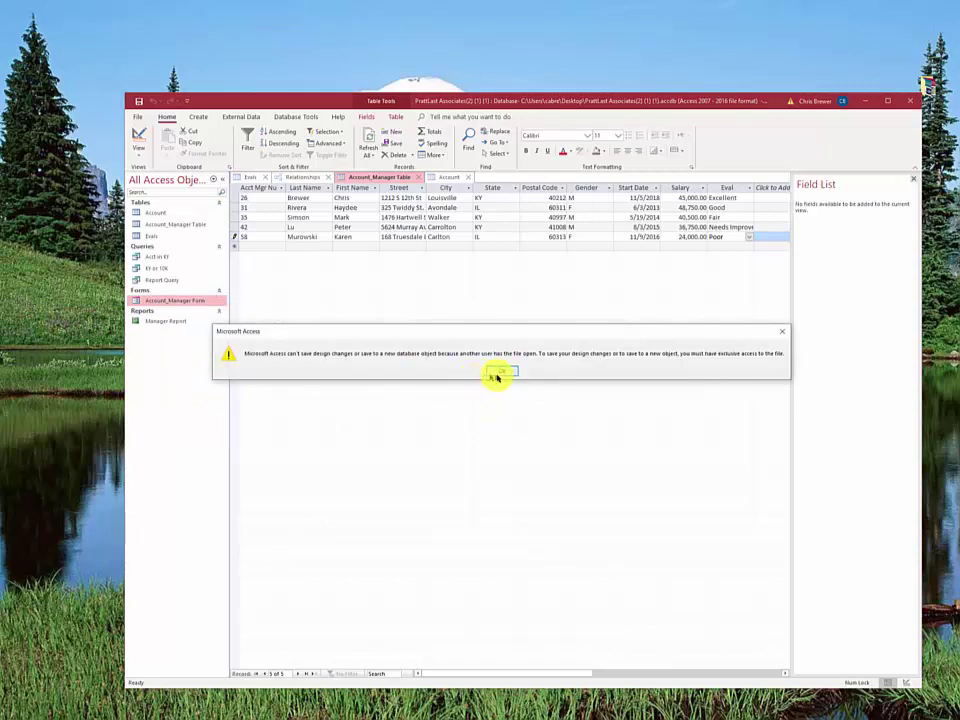
{"action": "left_click", "coordinate": [502, 374]}
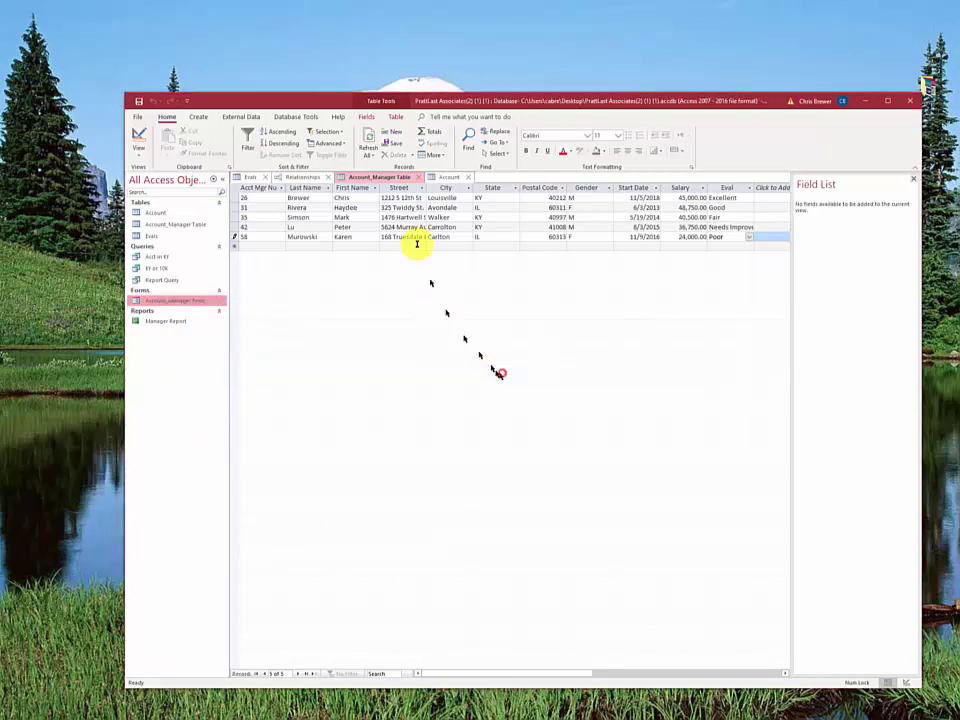
- Close all open objects and save the layout changes to Relationships
{"action": "right_click", "coordinate": [437, 179]}
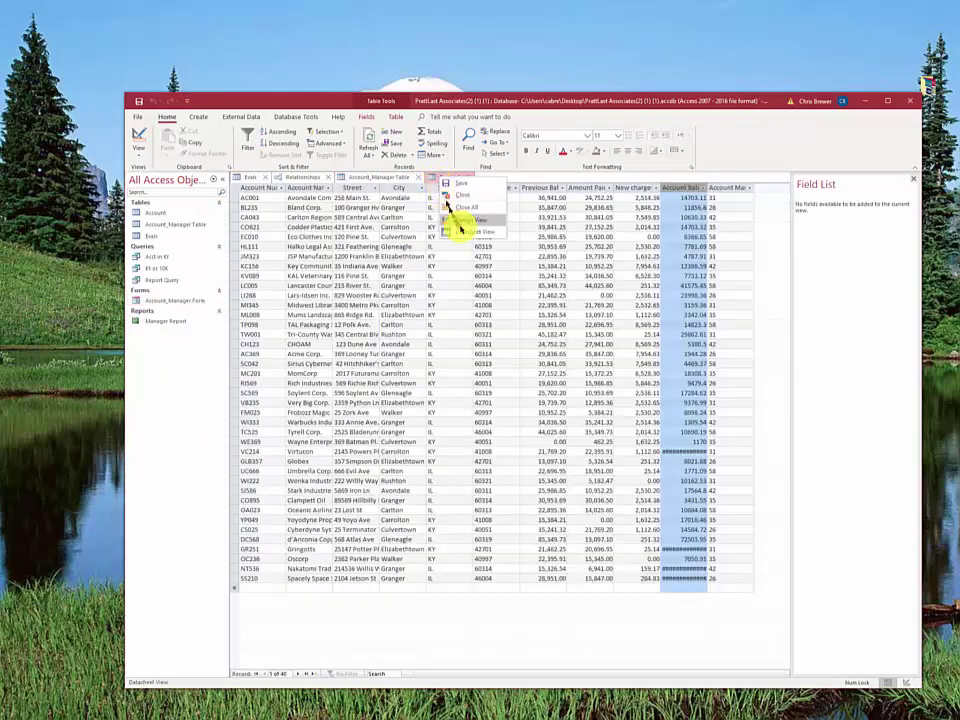
{"action": "left_click", "coordinate": [465, 207]}
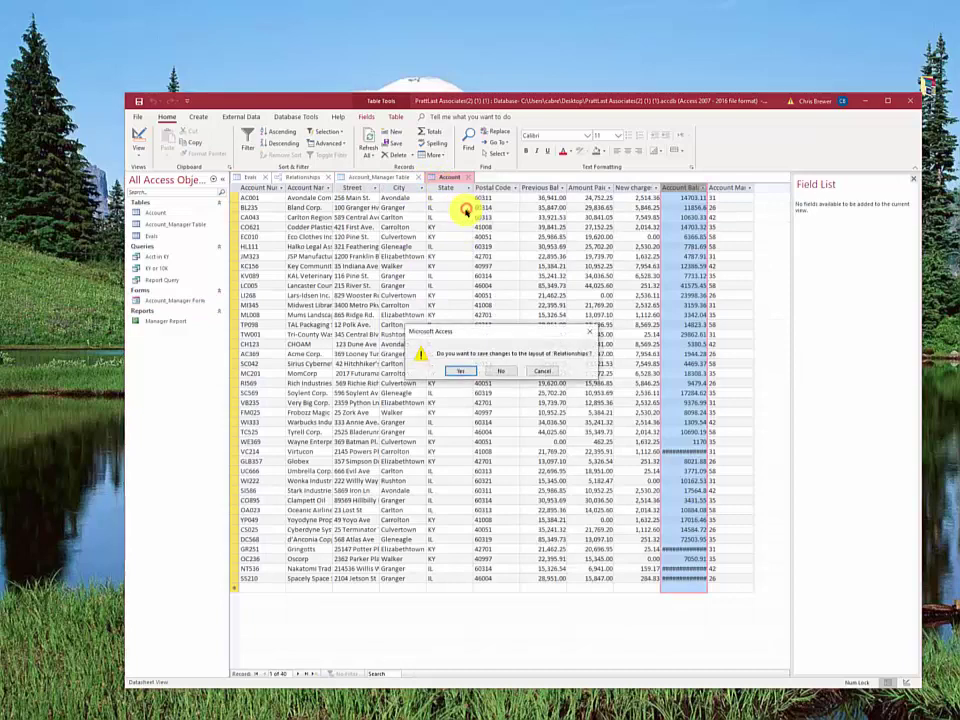
{"action": "left_click", "coordinate": [462, 372]}
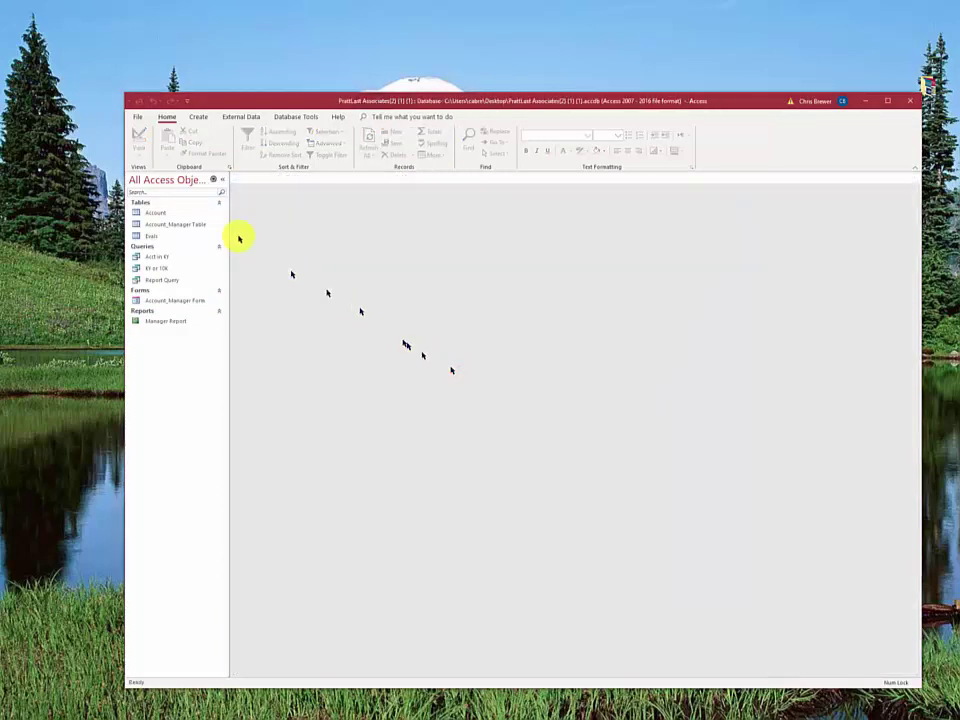
- Review Account_Manager Form, the Account table and Account_Manager Table, and close all of them
{"action": "double_click", "coordinate": [170, 302]}
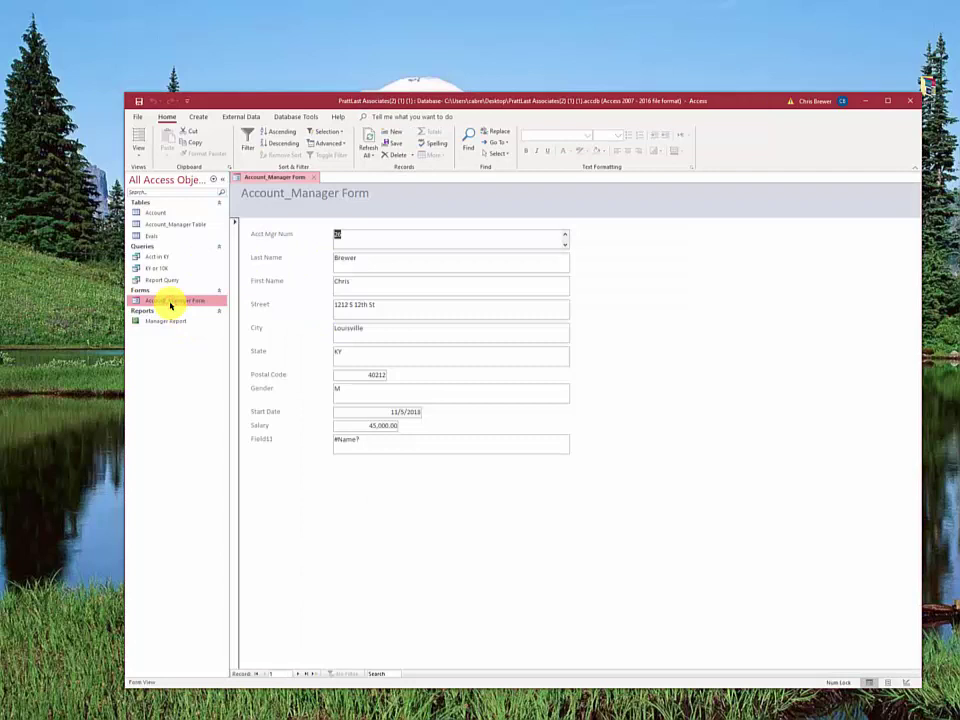
{"action": "right_click", "coordinate": [171, 303]}
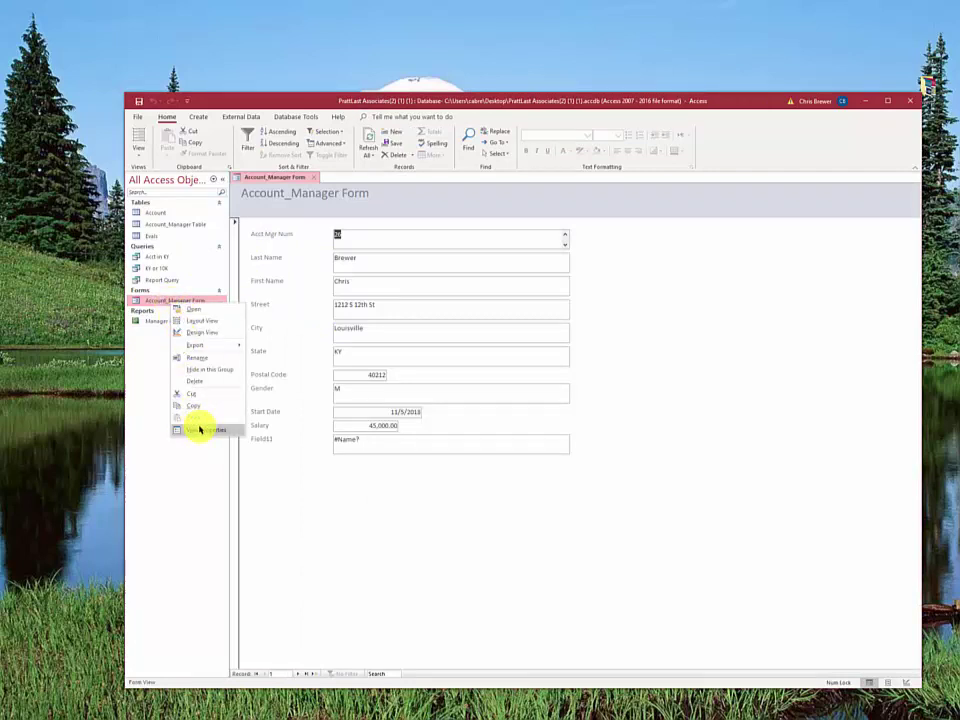
{"action": "left_click", "coordinate": [159, 234]}
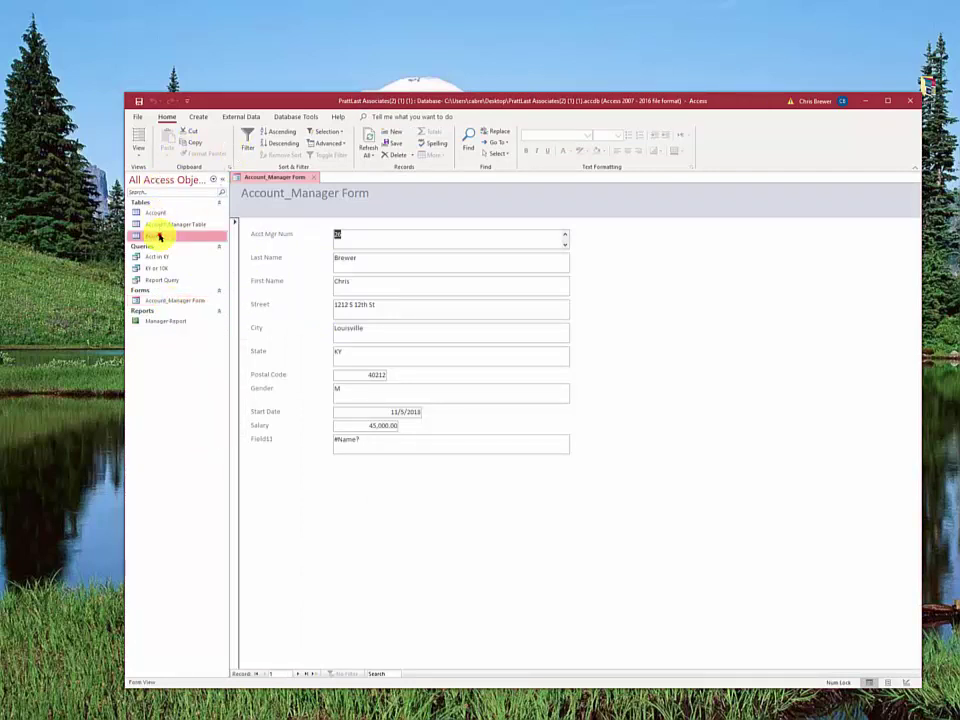
{"action": "double_click", "coordinate": [160, 213]}
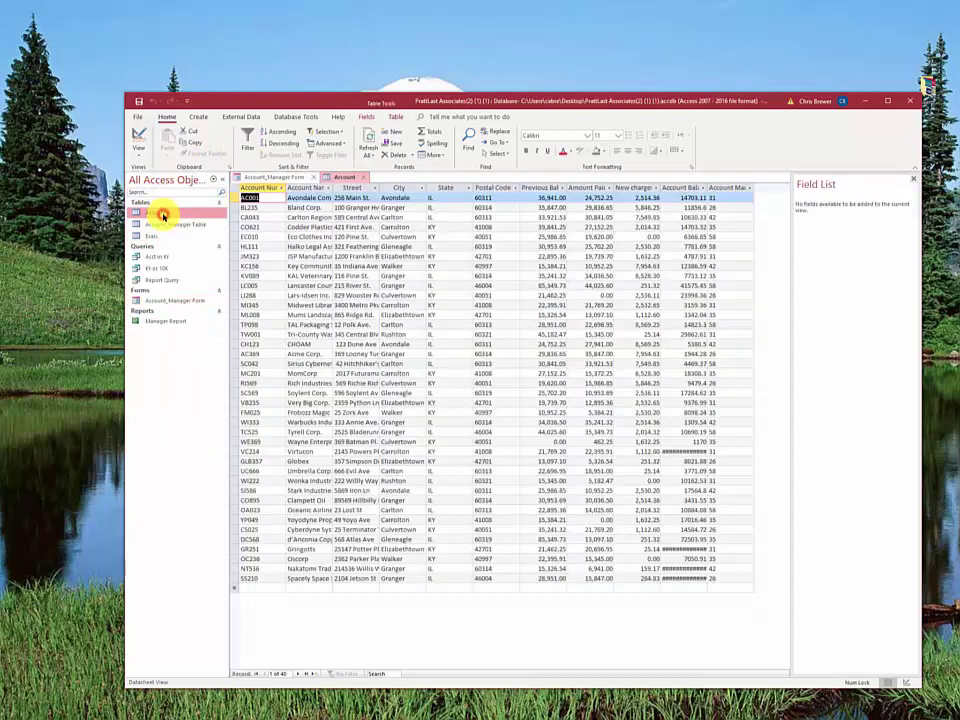
{"action": "double_click", "coordinate": [167, 224]}
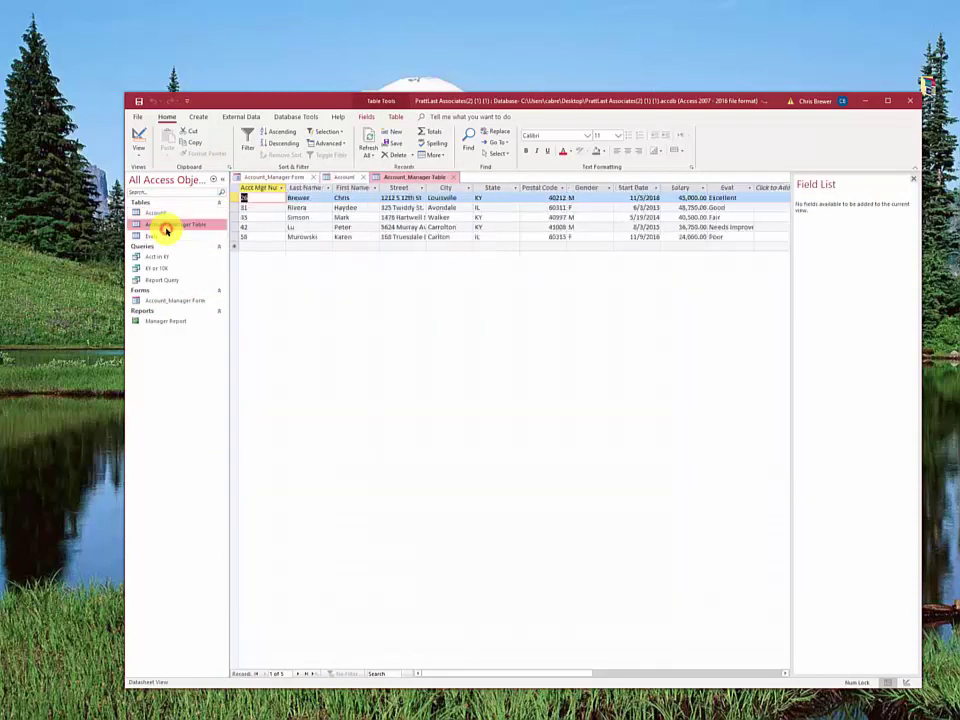
{"action": "right_click", "coordinate": [253, 175]}
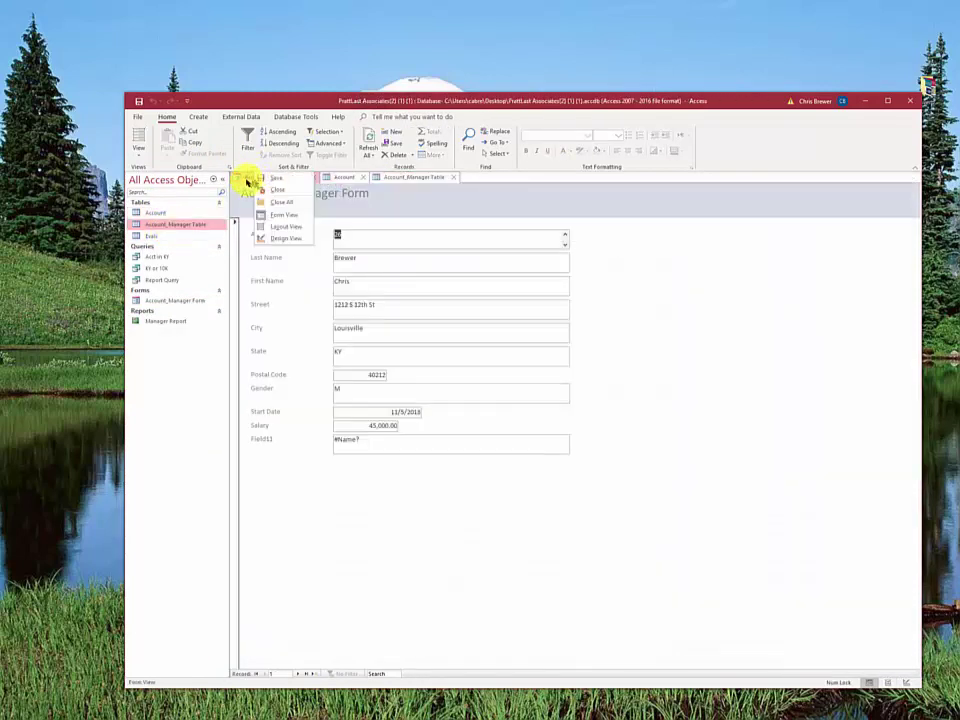
{"action": "left_click", "coordinate": [275, 203]}
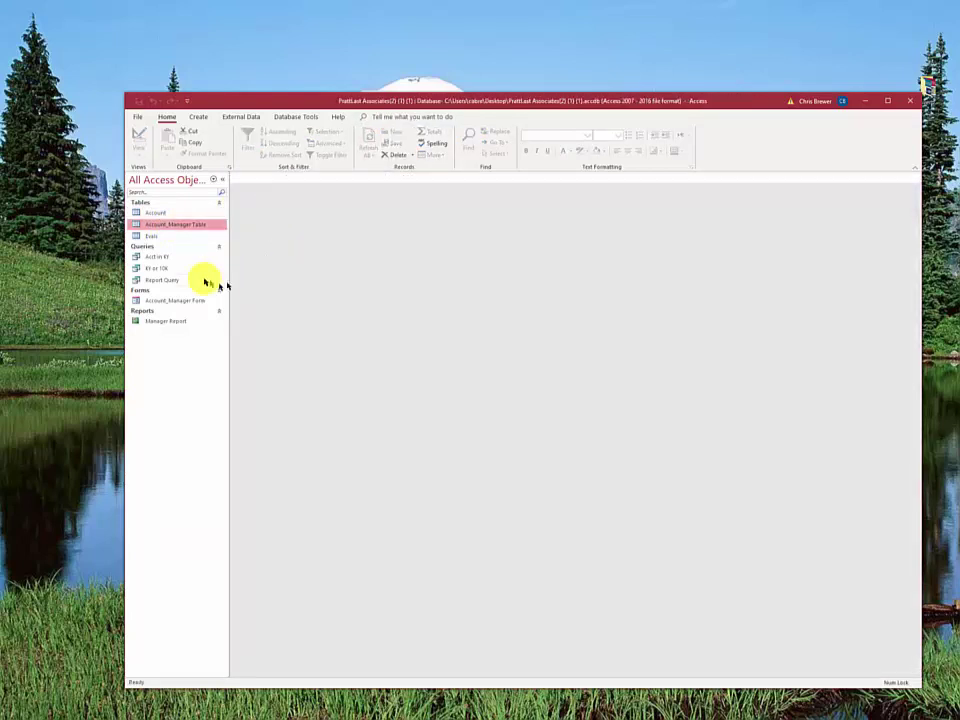
- Try again to delete Account_Manager Form with every database object closed
{"action": "left_click", "coordinate": [166, 301]}
{"action": "right_click", "coordinate": [166, 302]}
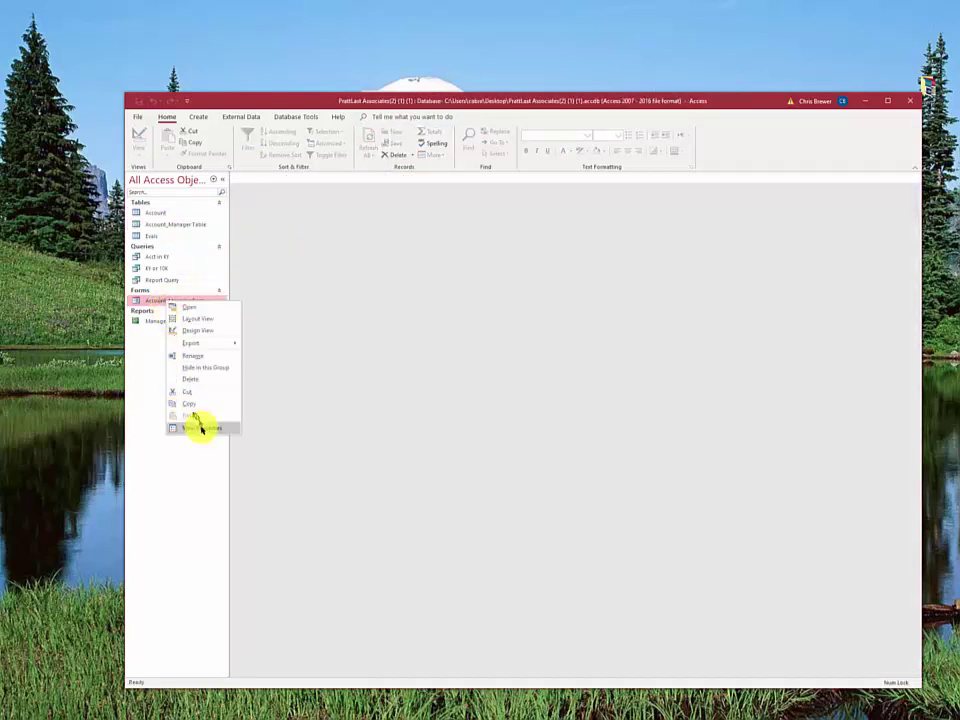
{"action": "left_click", "coordinate": [191, 379]}
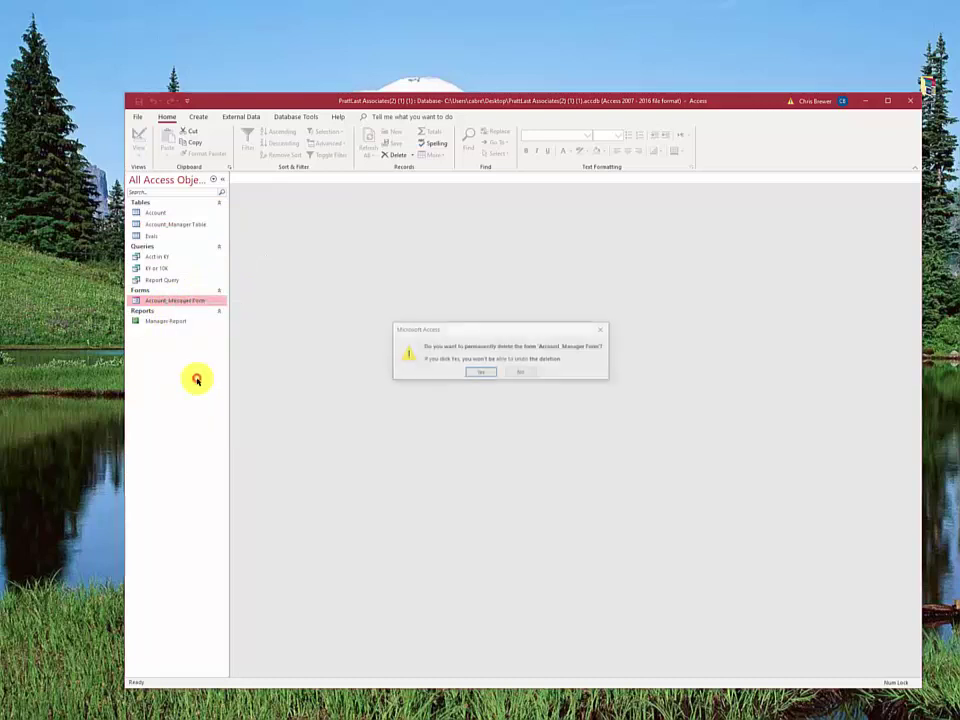
{"action": "left_click", "coordinate": [480, 373]}
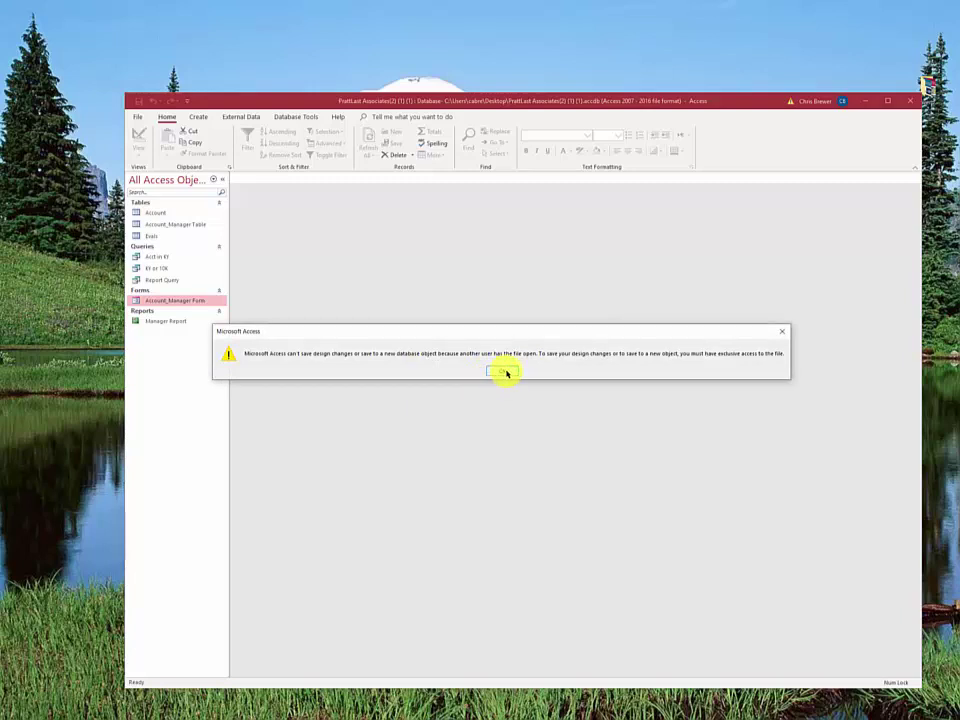
{"action": "left_click", "coordinate": [503, 372]}
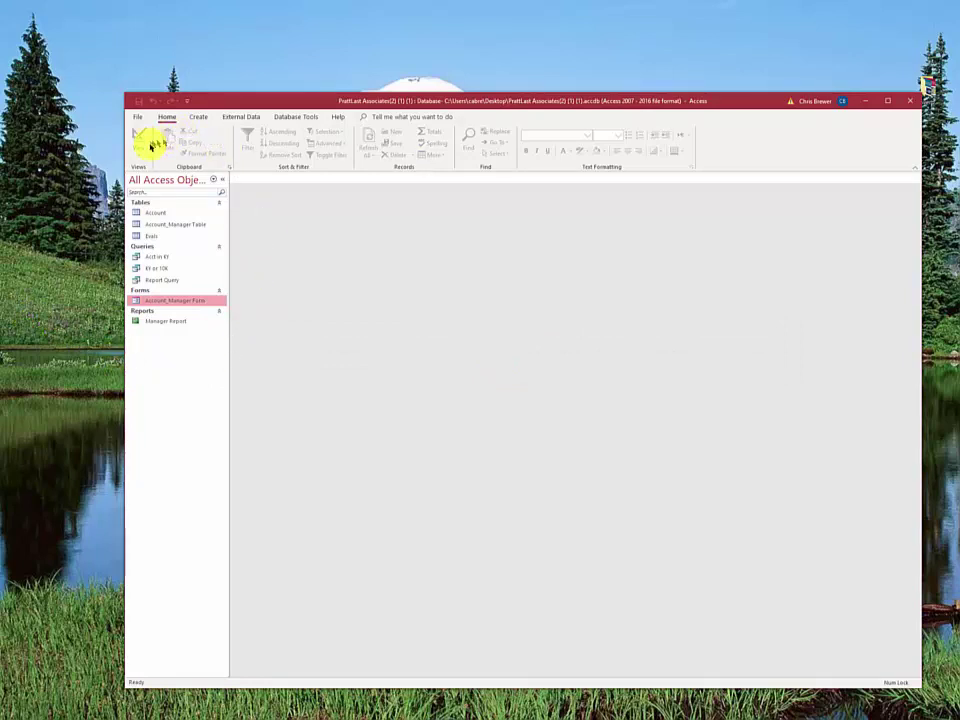
- Start the Form Wizard for a new form, proceeding without exclusive access to the database
{"action": "left_click", "coordinate": [194, 117]}
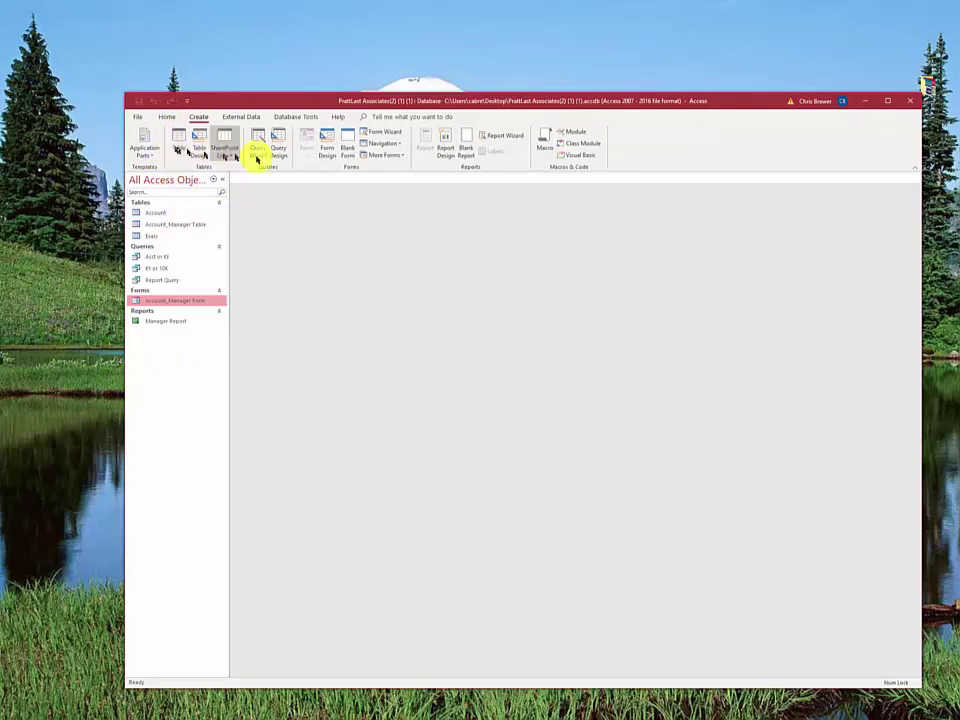
{"action": "left_click", "coordinate": [373, 133]}
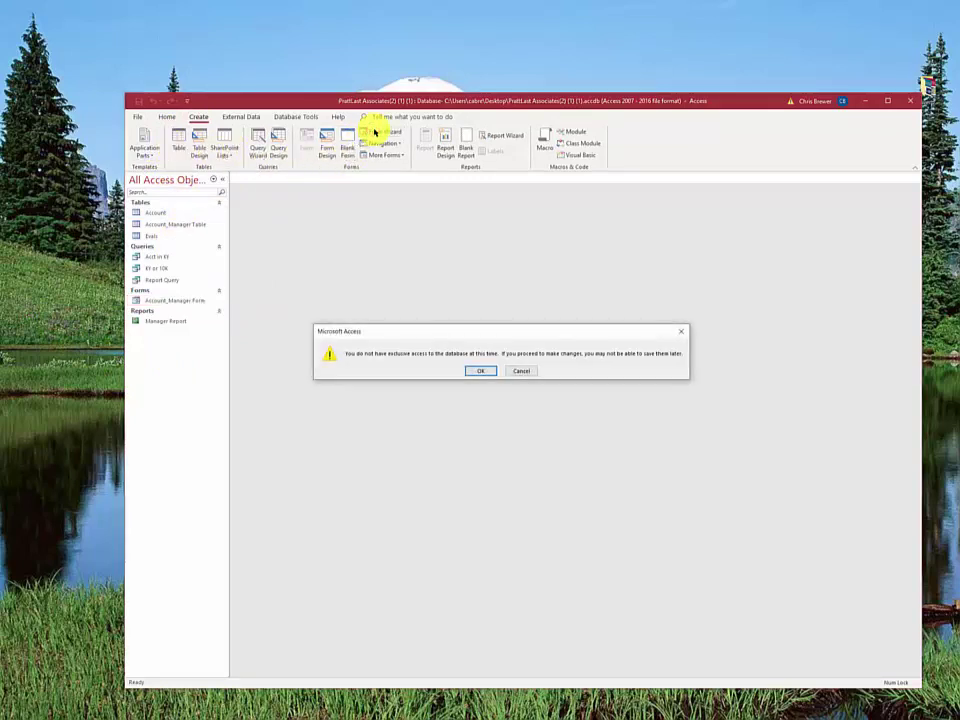
{"action": "left_click", "coordinate": [483, 371]}
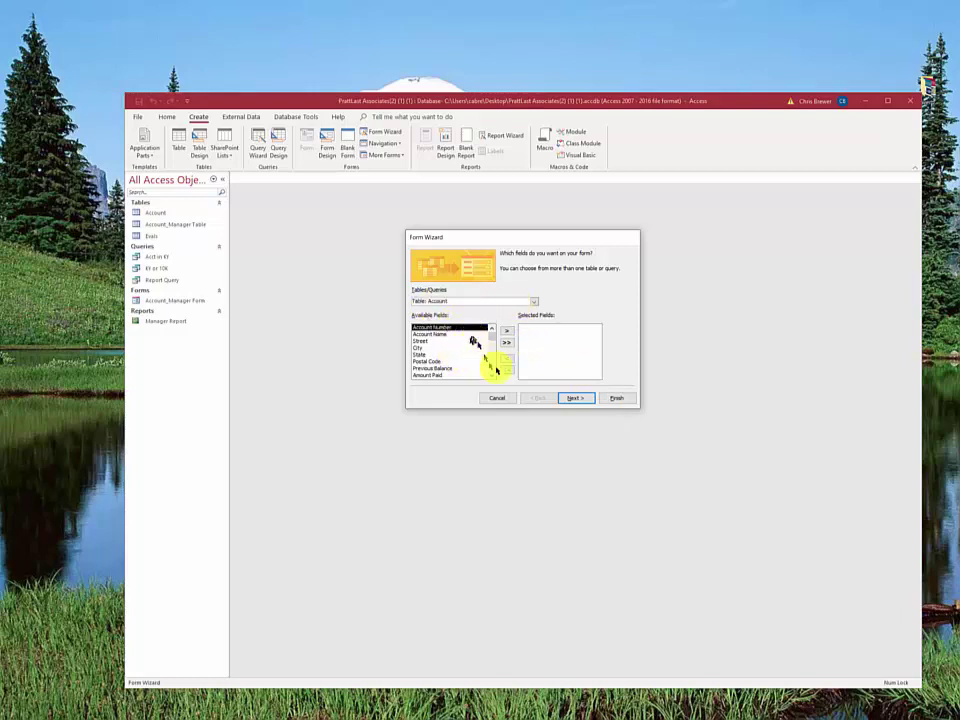
{"action": "left_click", "coordinate": [506, 330]}
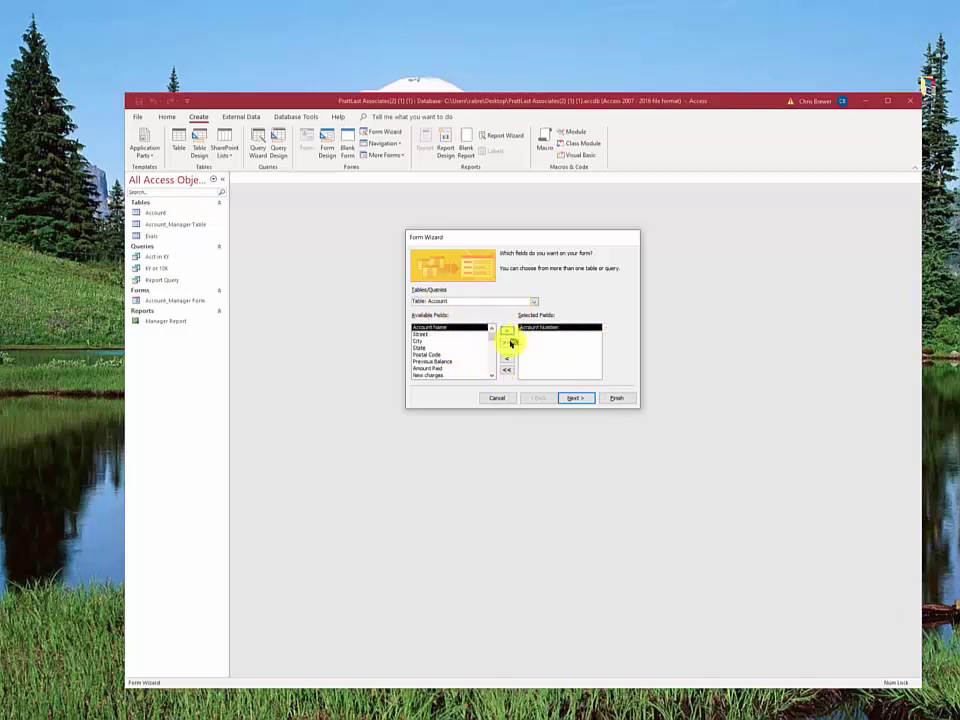
{"action": "left_click", "coordinate": [510, 343]}
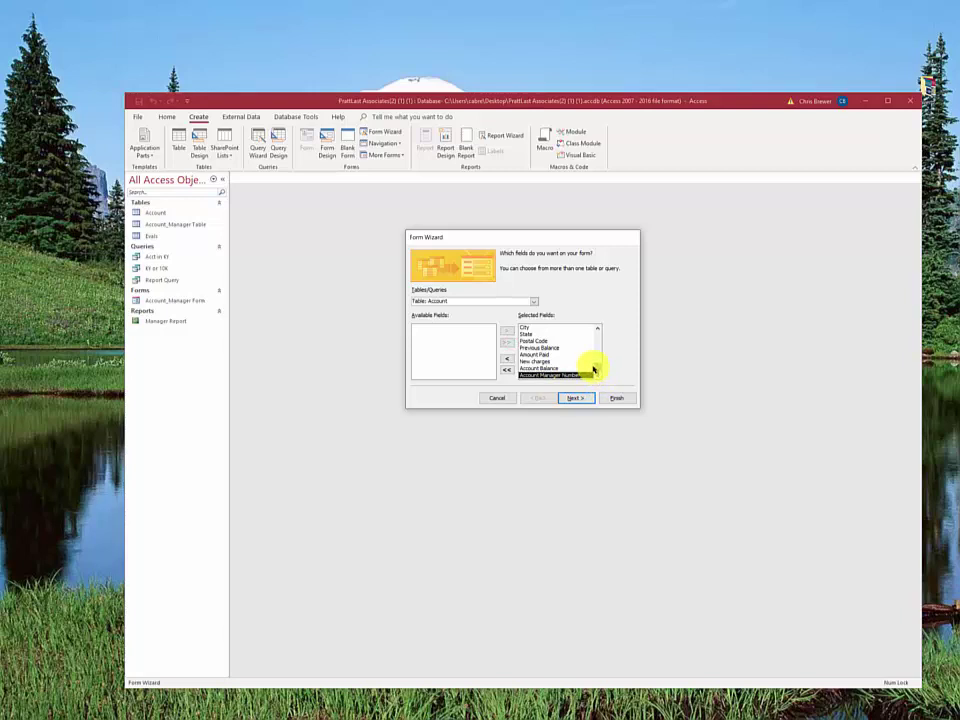
{"action": "left_click", "coordinate": [533, 301]}
{"action": "left_click", "coordinate": [580, 302]}
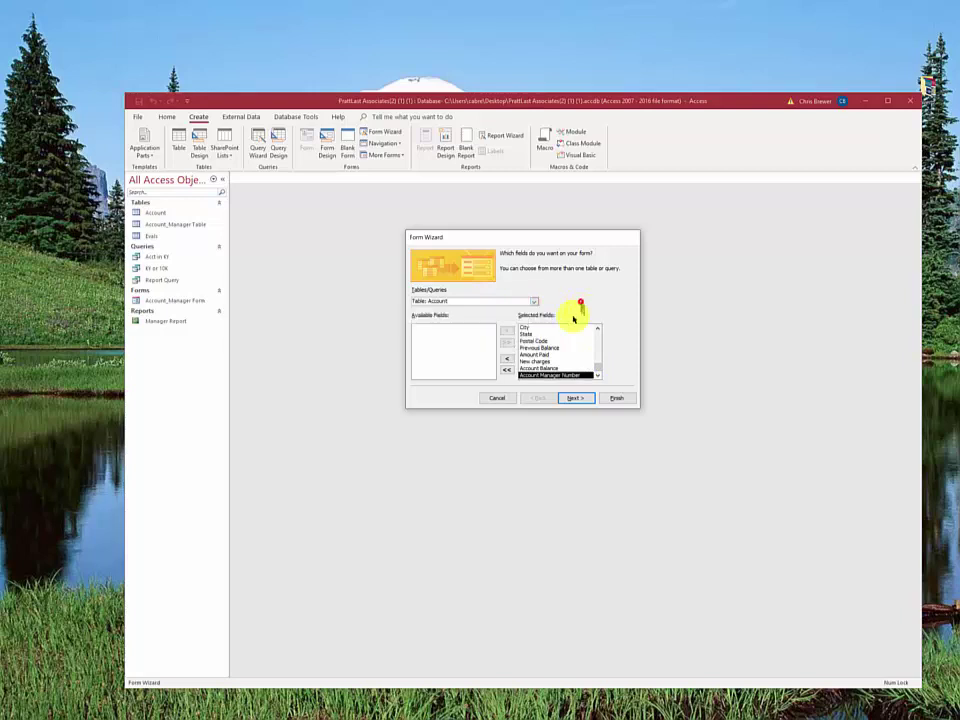
{"action": "left_click", "coordinate": [506, 369]}
- Choose Account_Manager Table as the form's source and include all of its fields
{"action": "left_click", "coordinate": [533, 301]}
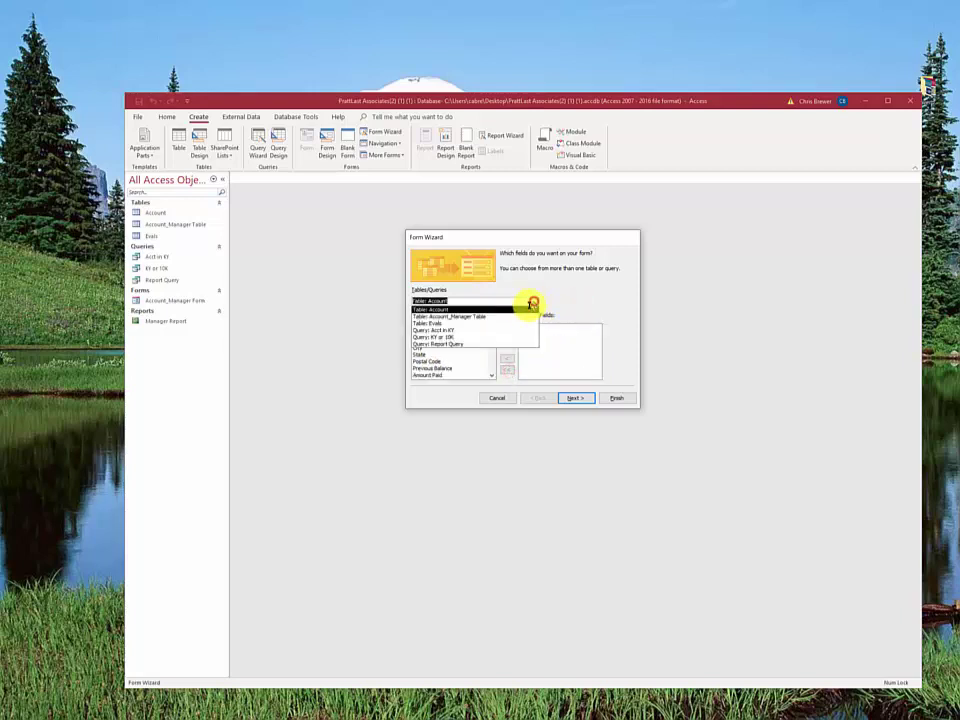
{"action": "left_click", "coordinate": [520, 316]}
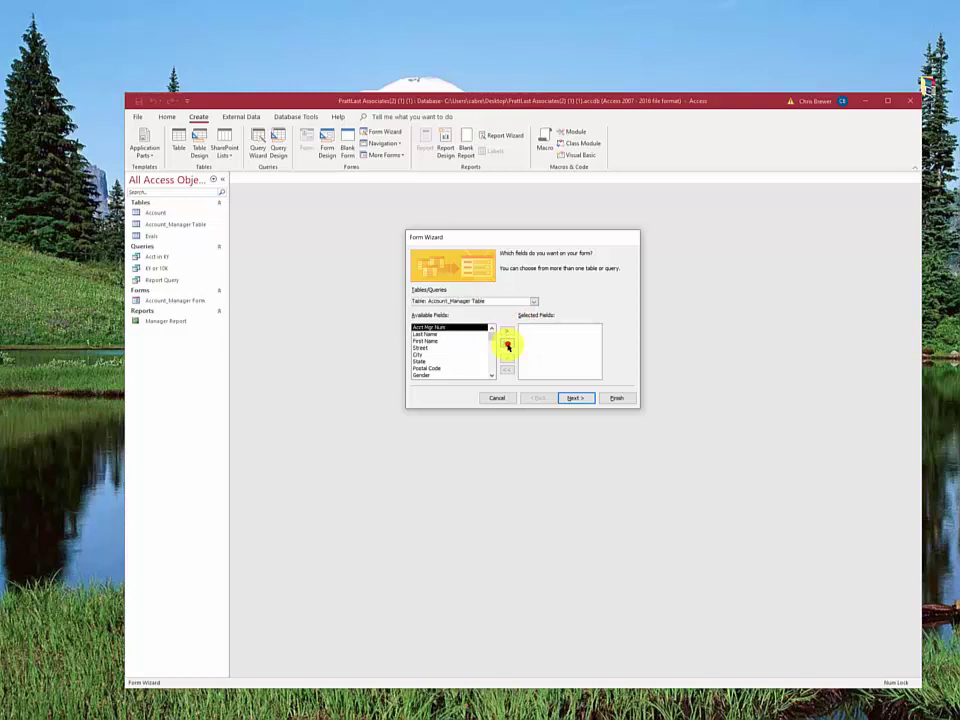
{"action": "left_click", "coordinate": [507, 343]}
{"action": "scroll", "coordinate": [594, 364], "scroll_direction": "up", "scroll_amount": 3}
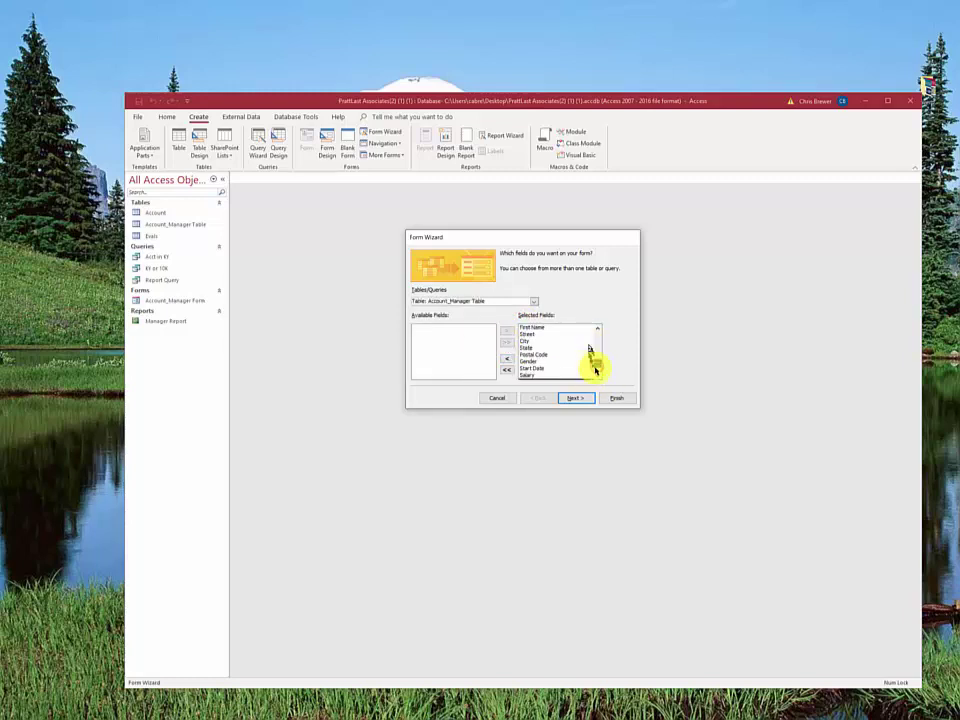
{"action": "scroll", "coordinate": [594, 364], "scroll_direction": "down", "scroll_amount": 3}
{"action": "left_click", "coordinate": [580, 400]}
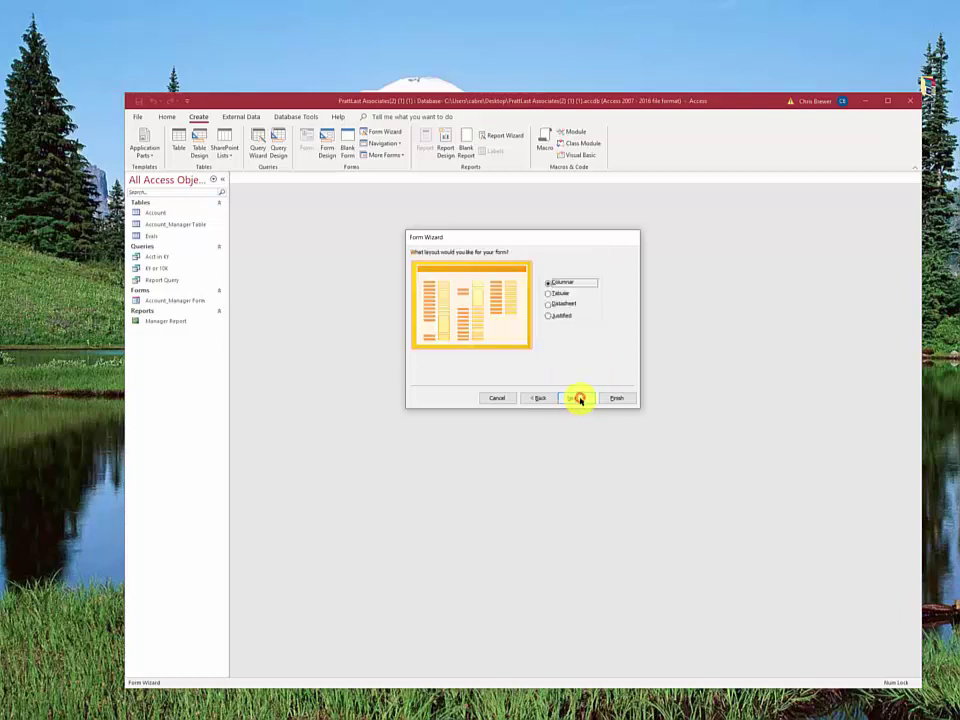
- Keep the columnar layout, title the form Account_Manager Form 2, and finish it opened for viewing or entering information
{"action": "left_click", "coordinate": [586, 400]}
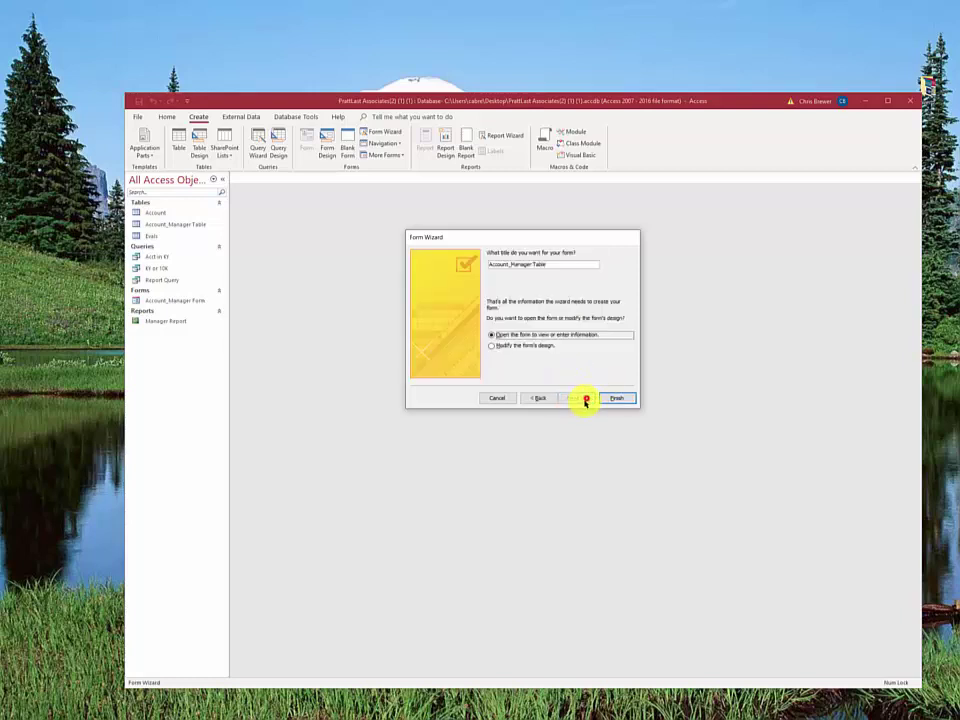
{"action": "left_click", "coordinate": [552, 265]}
{"action": "mouse_move", "coordinate": [553, 264]}
{"action": "left_mouse_down"}
{"action": "mouse_move", "coordinate": [535, 264]}
{"action": "mouse_move", "coordinate": [551, 279]}
{"action": "left_mouse_up"}
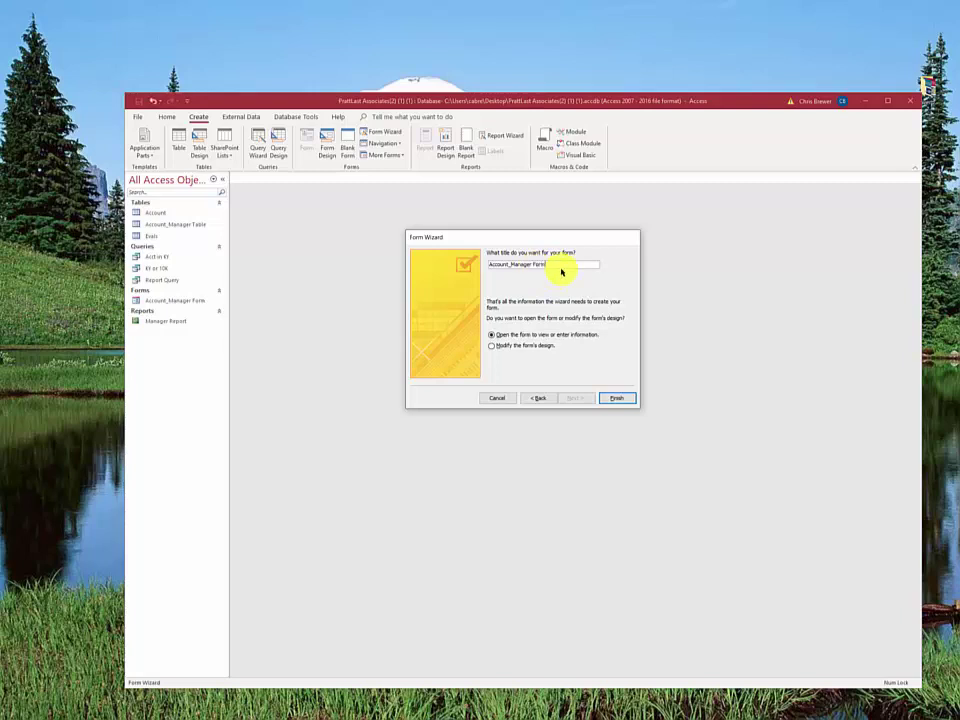
{"action": "type", "text": "Form 2"}
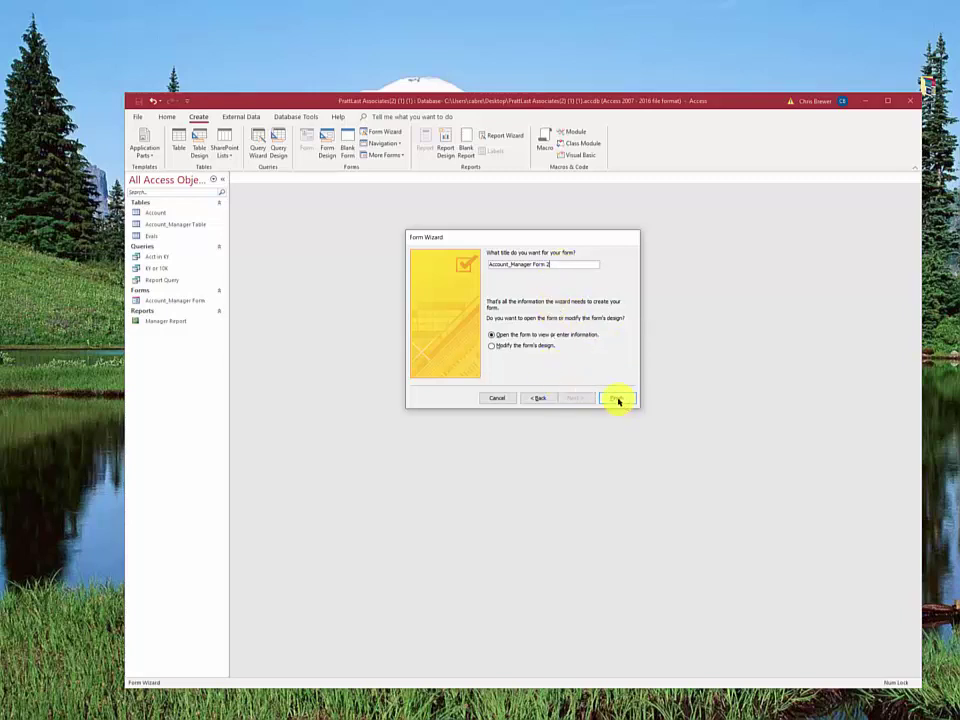
{"action": "left_click", "coordinate": [616, 399]}
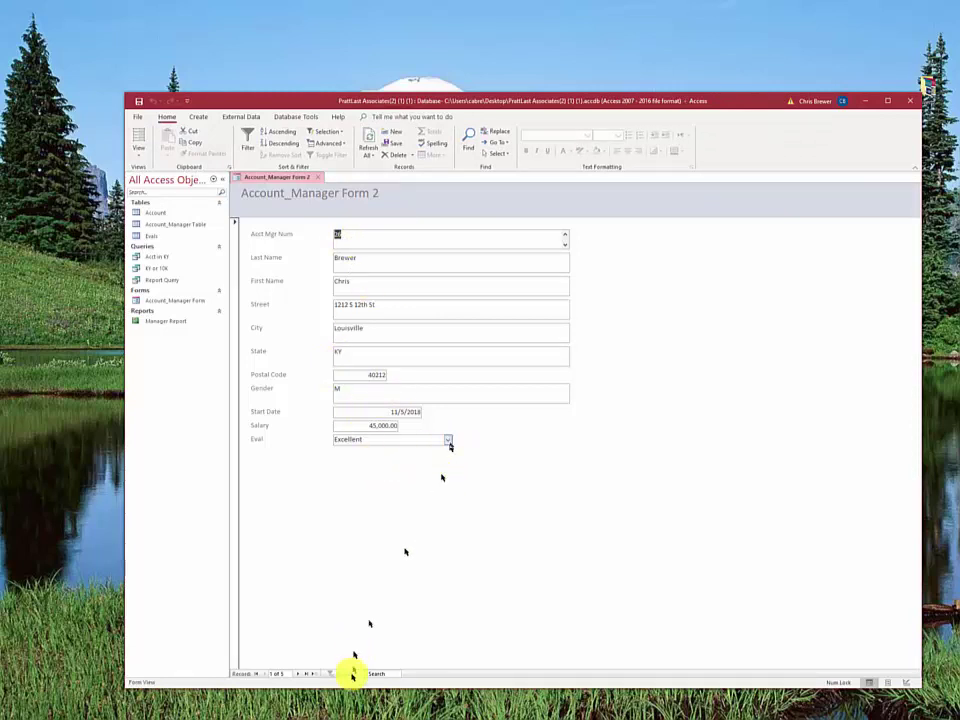
- Go to a new blank record in Account_Manager Form 2 and examine the choices offered for Eval
{"action": "left_click", "coordinate": [313, 674]}
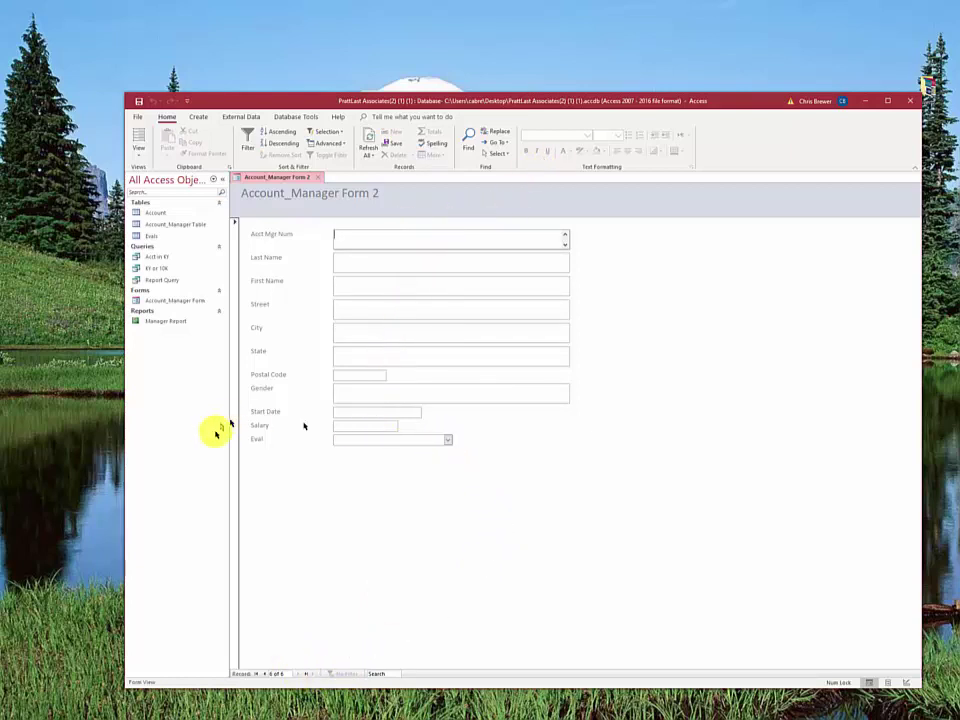
{"action": "left_click", "coordinate": [448, 441]}
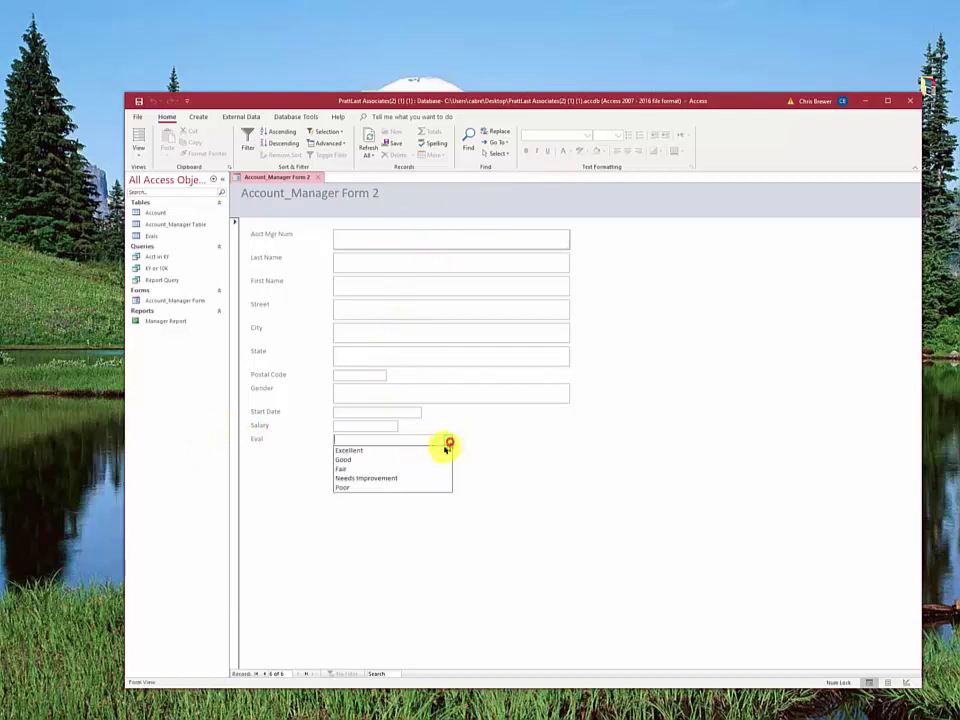